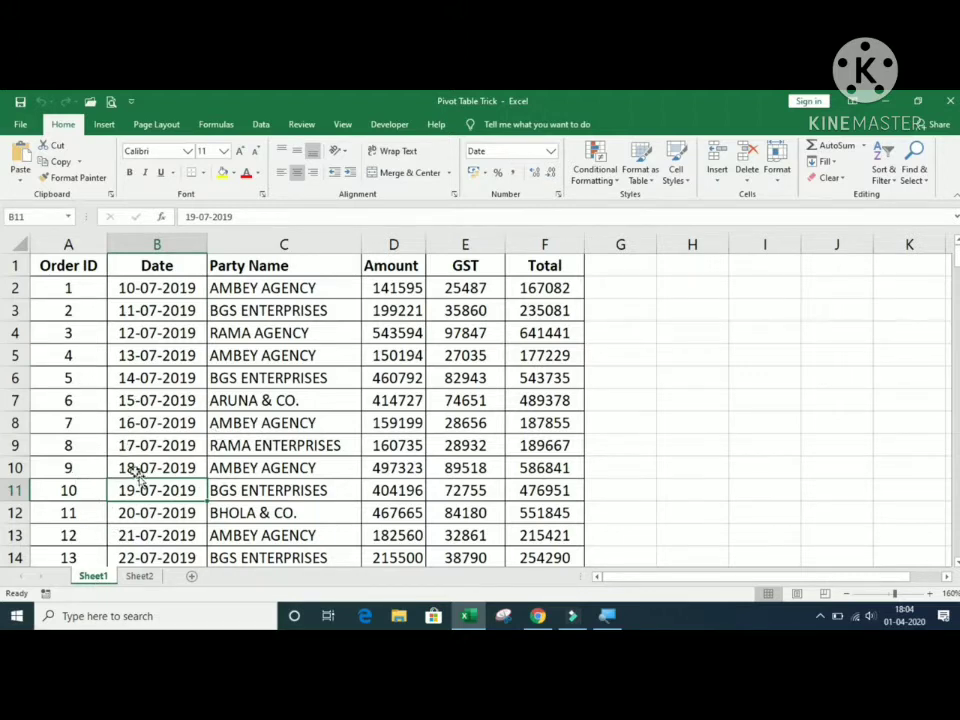
Convert the order data on Sheet1 (A1:F176) into a table with headers and apply the light yellow banded table style.
click(140, 578)
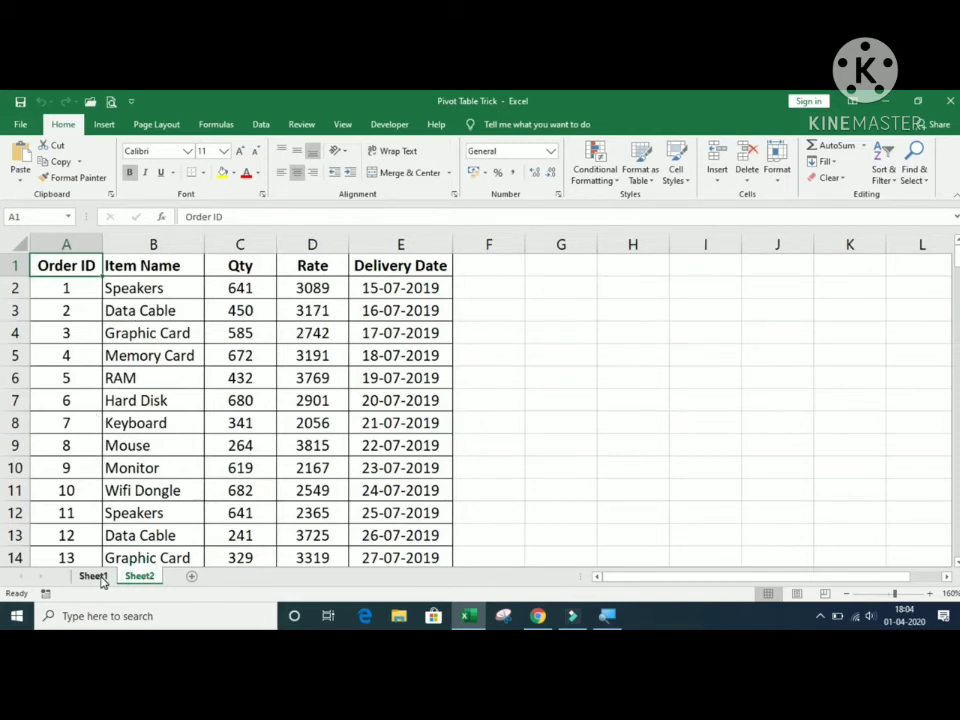
click(93, 577)
click(120, 416)
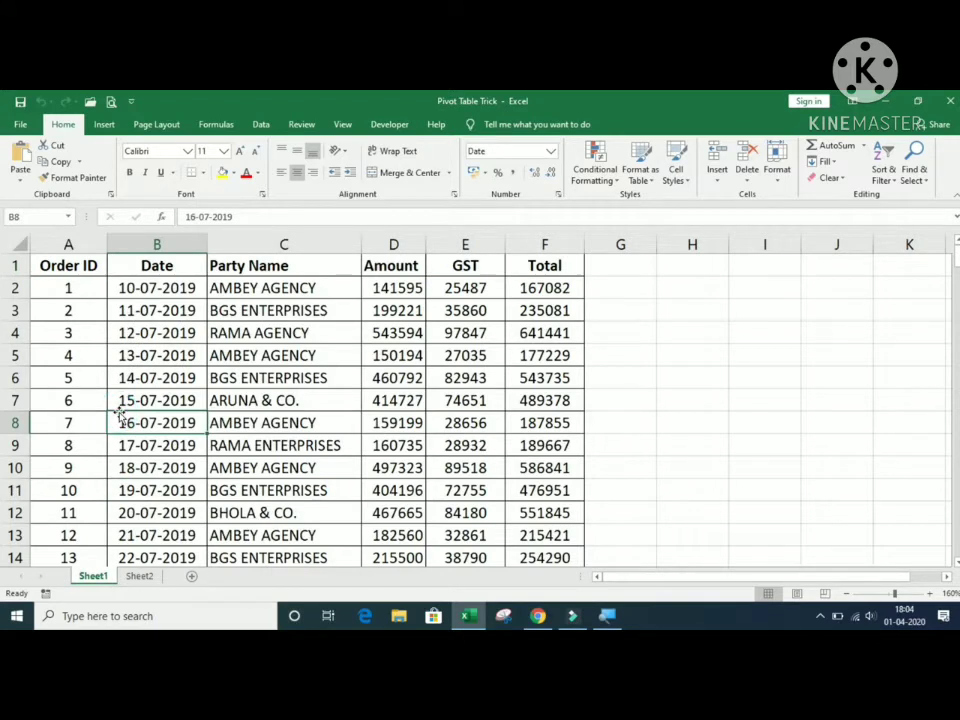
click(120, 312)
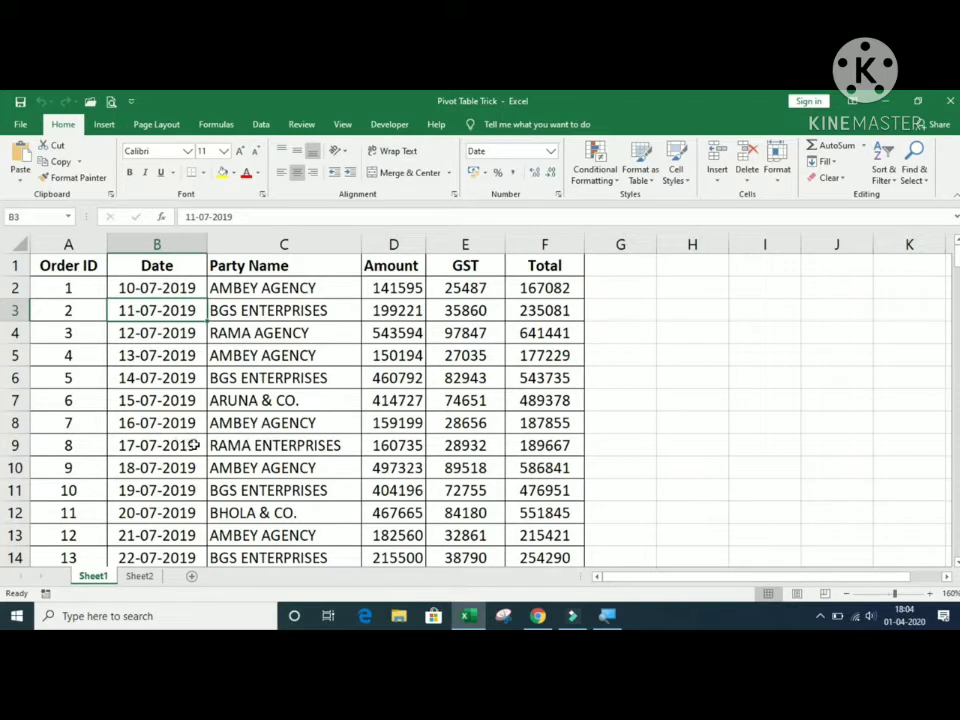
click(350, 420)
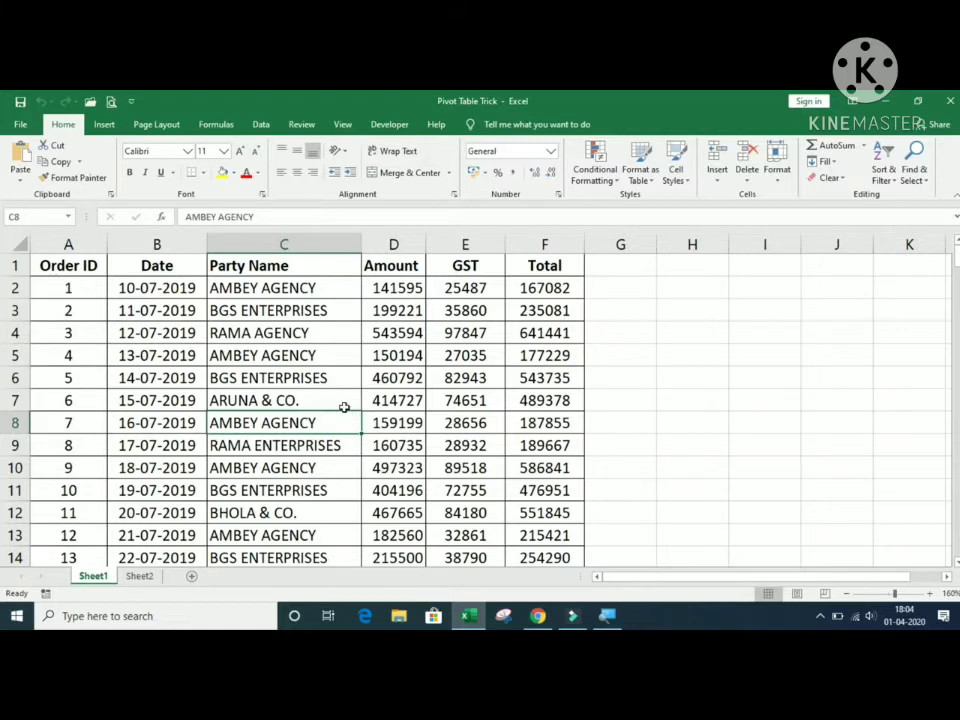
key(ctrl+t)
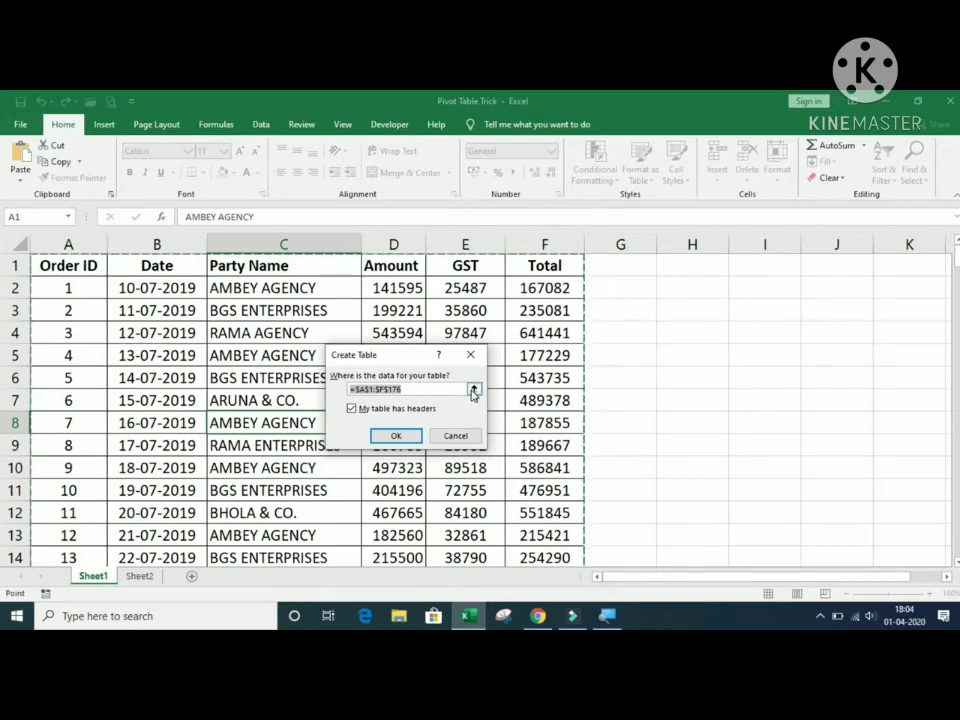
click(474, 391)
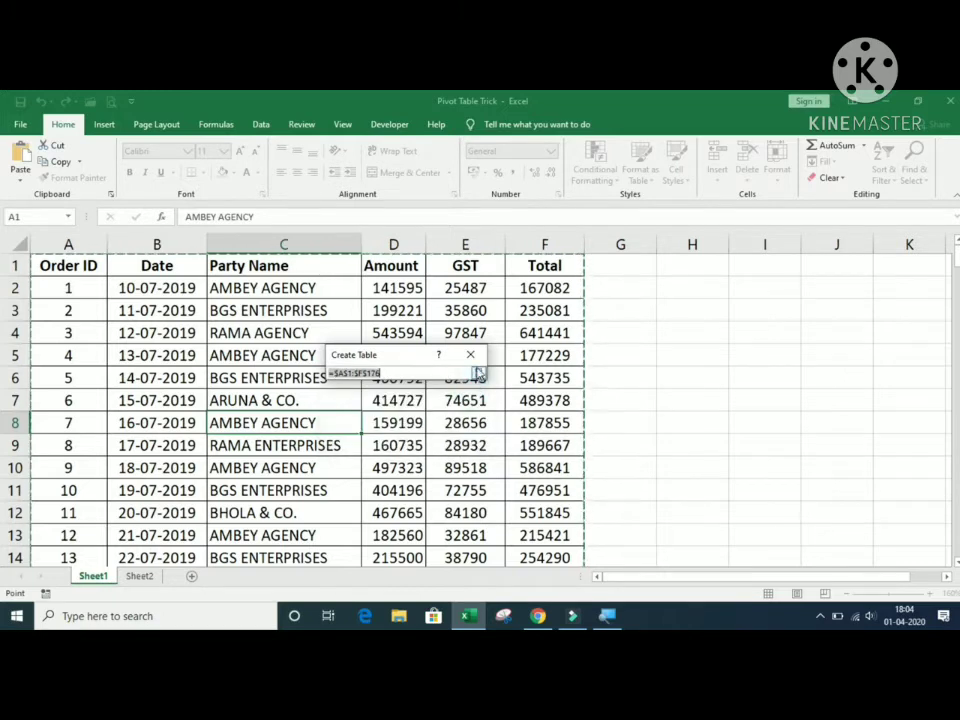
click(478, 375)
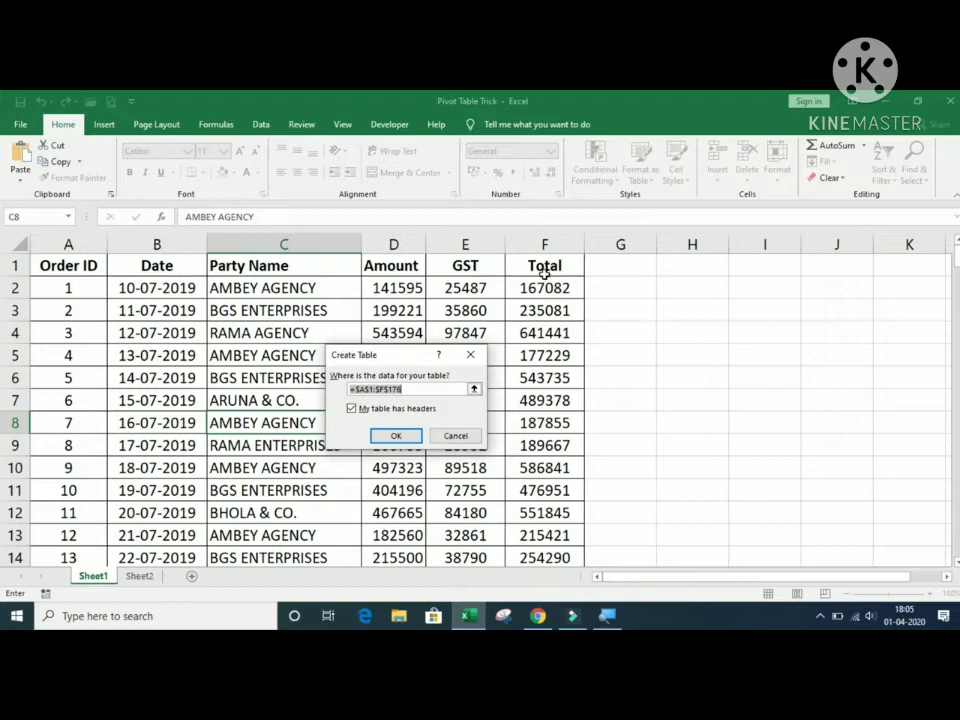
click(410, 438)
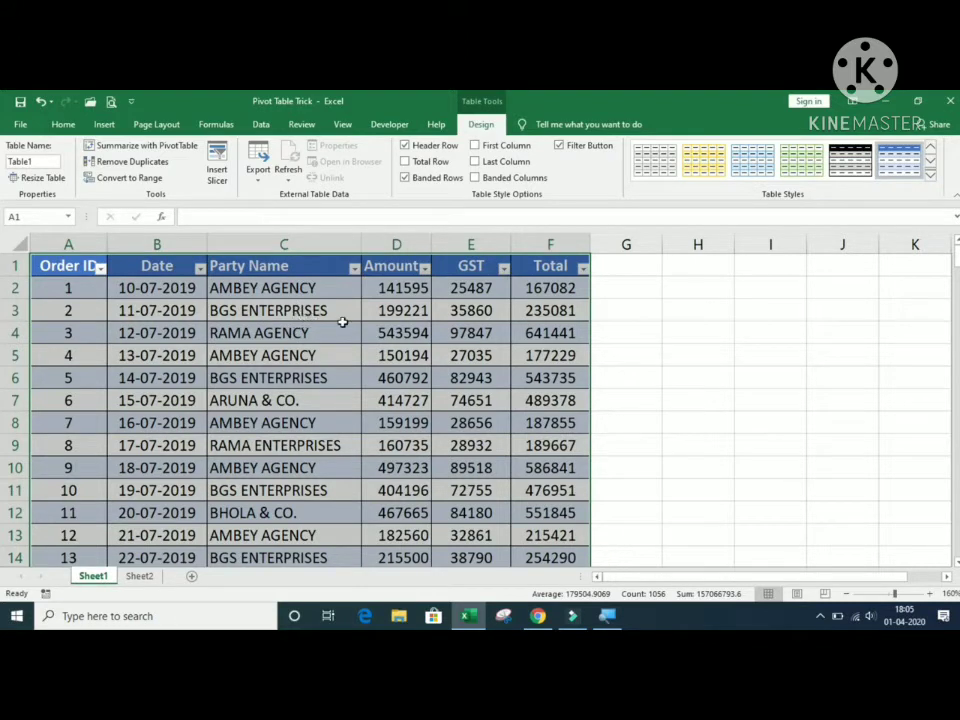
click(703, 171)
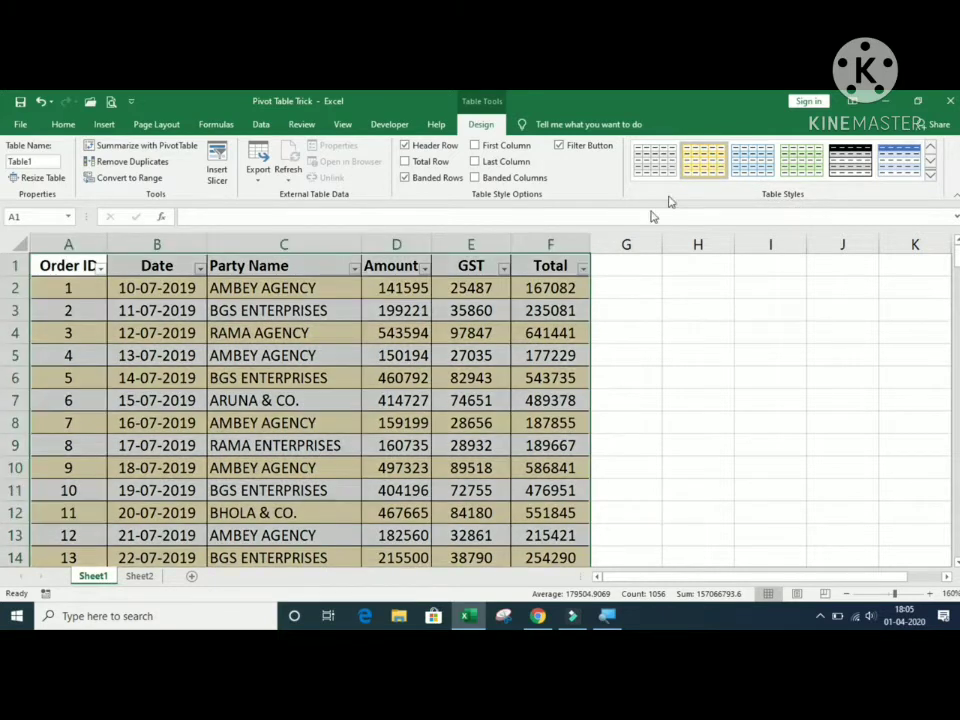
click(312, 335)
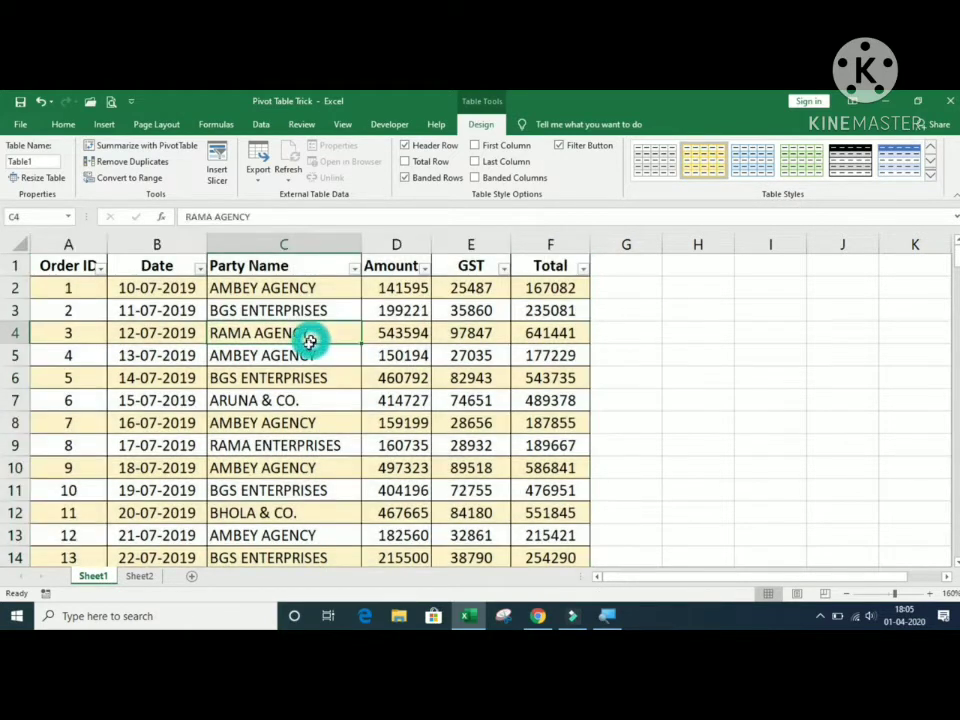
Convert the item data on Sheet2 (A1:E176) into a table with headers.
click(139, 577)
click(139, 339)
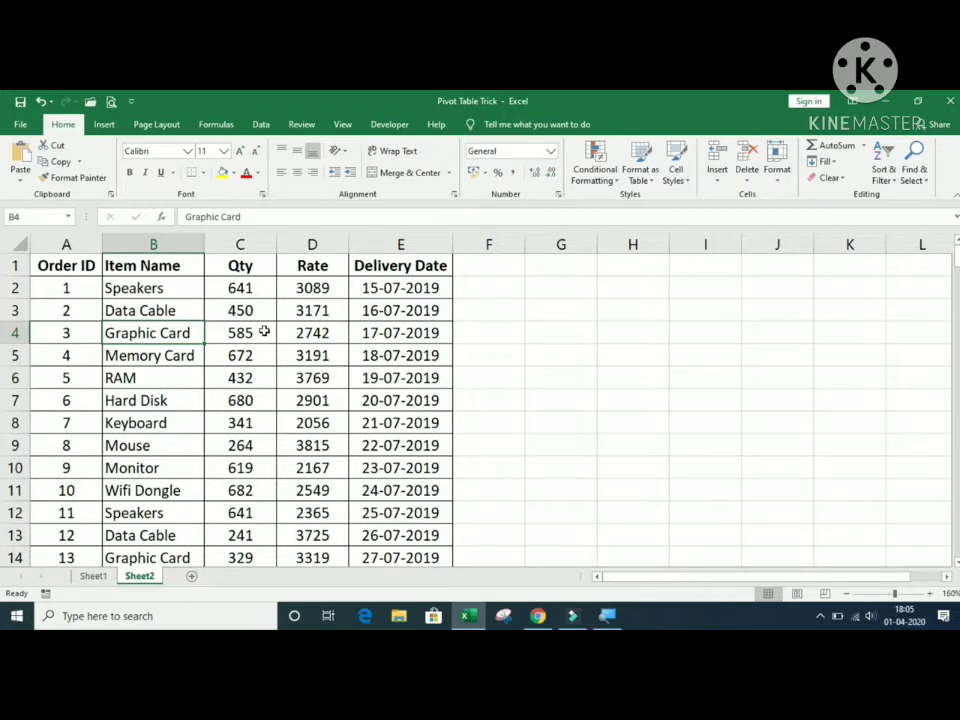
key(ctrl+t)
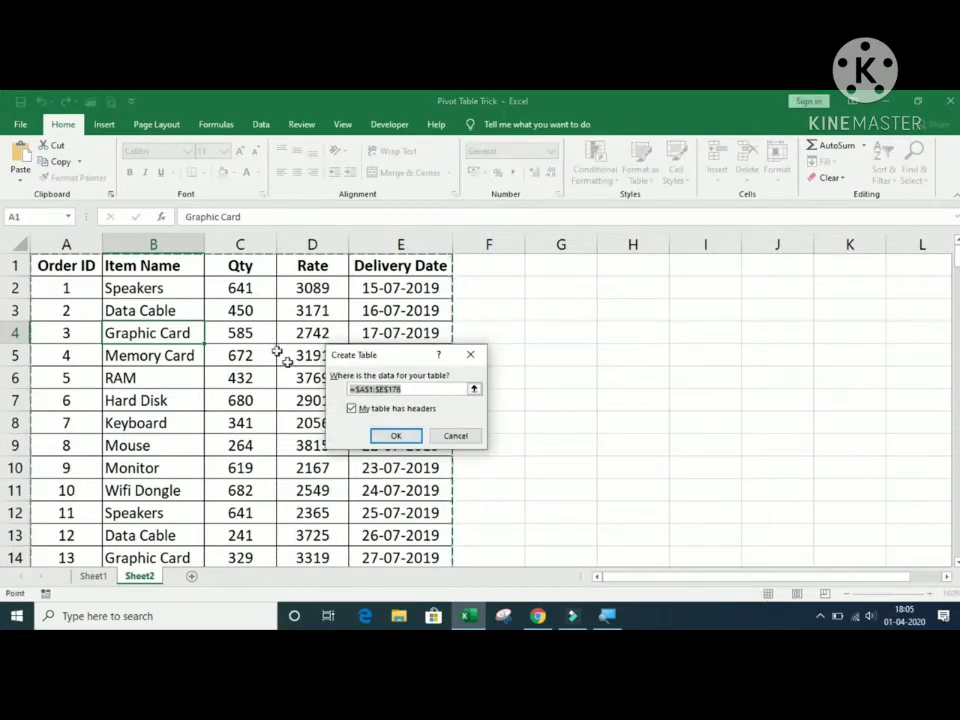
click(396, 436)
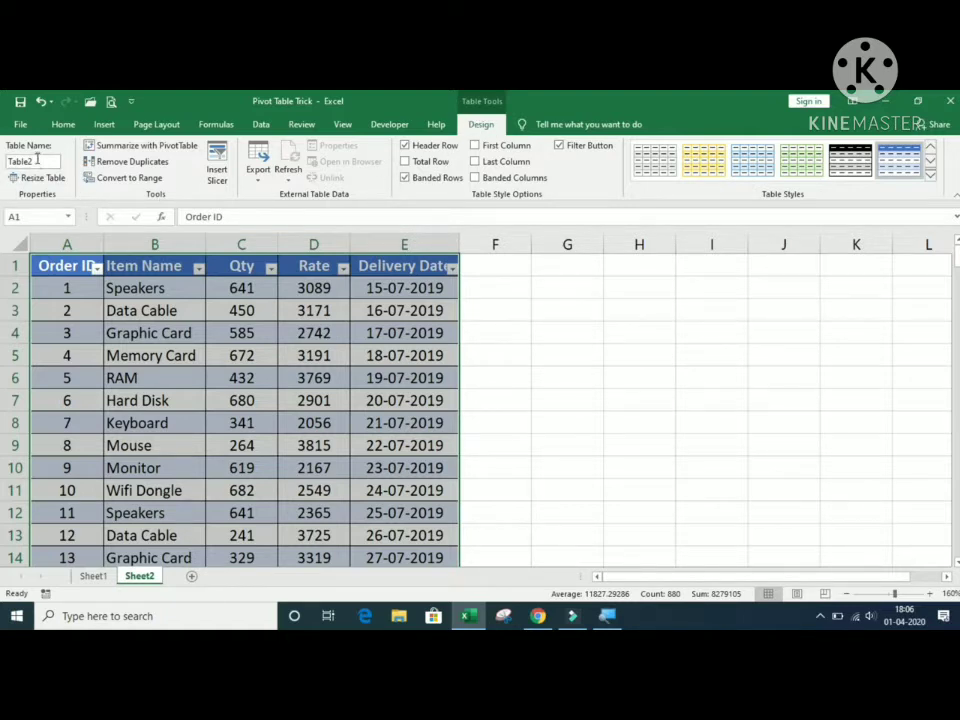
Check the names assigned to the tables on Sheet2 and Sheet1.
drag(39, 161, 18, 161)
click(195, 342)
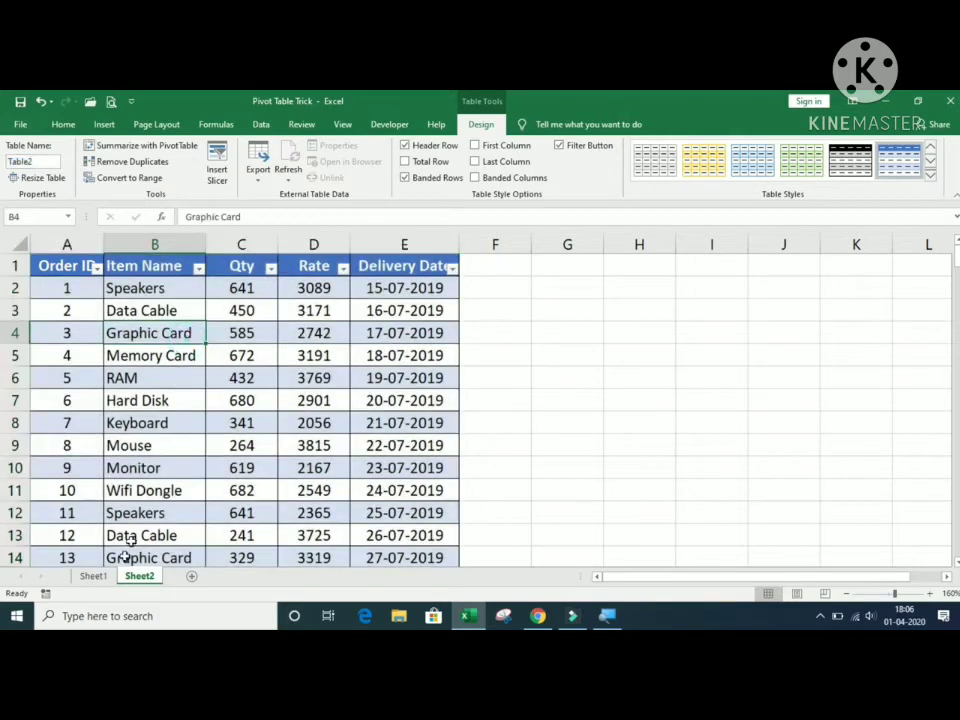
click(92, 578)
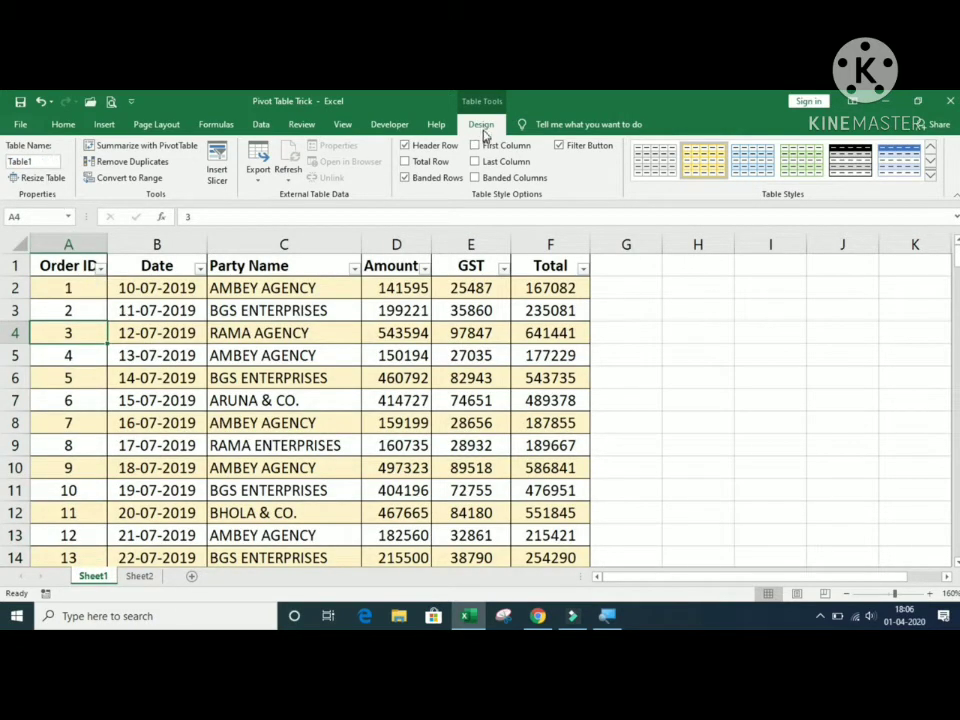
click(46, 162)
click(46, 162)
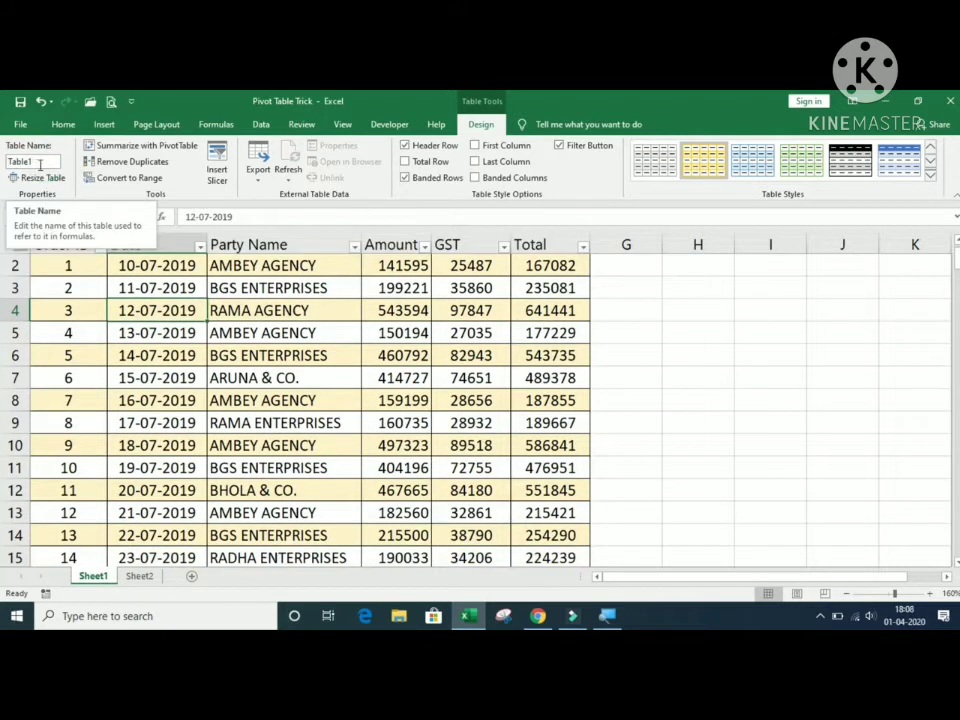
click(40, 163)
click(47, 159)
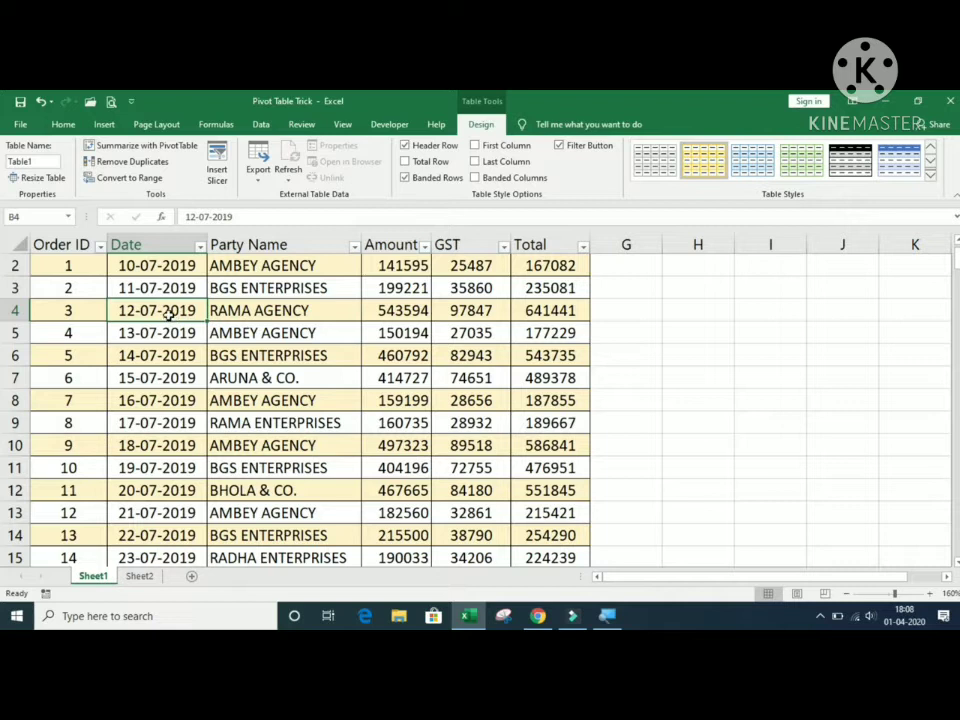
Create a PivotTable from Table1 on a new worksheet, adding the data to the Data Model.
click(104, 124)
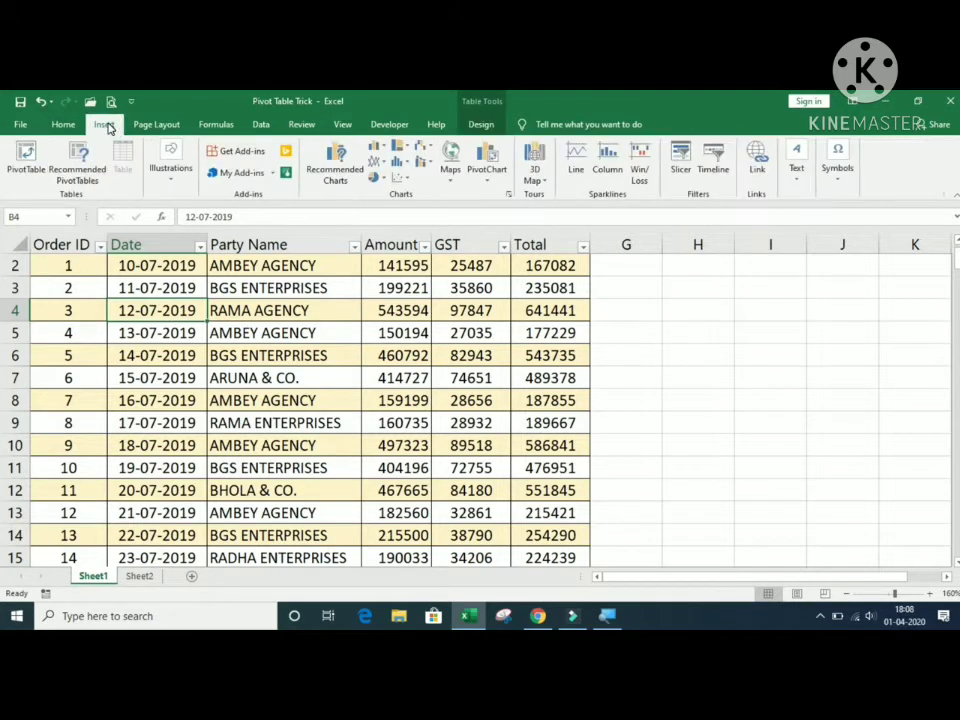
click(27, 151)
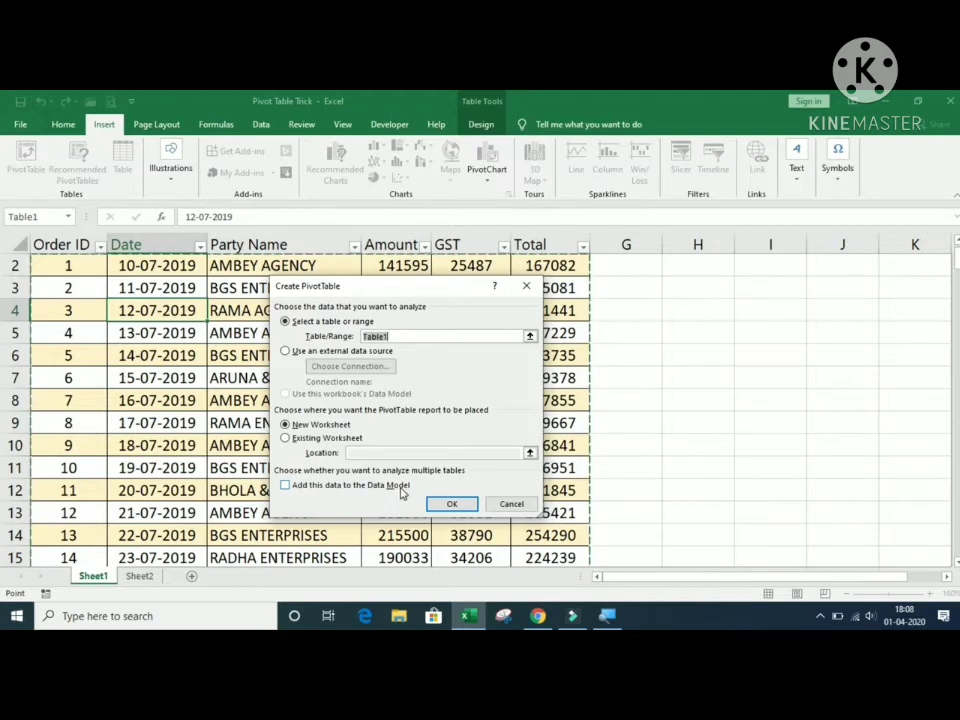
click(285, 485)
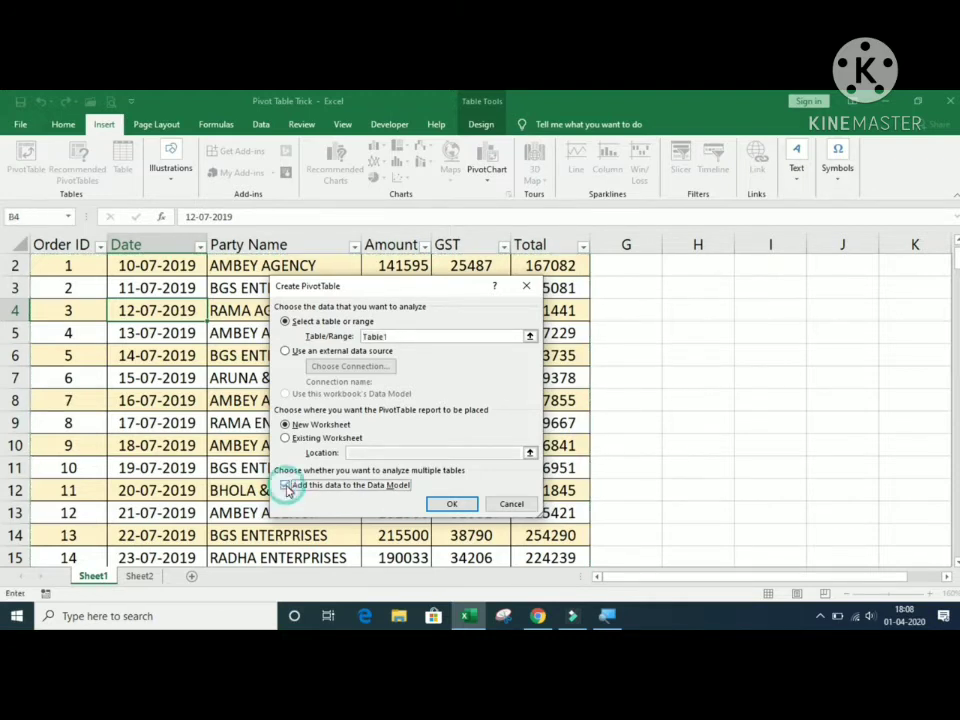
click(452, 504)
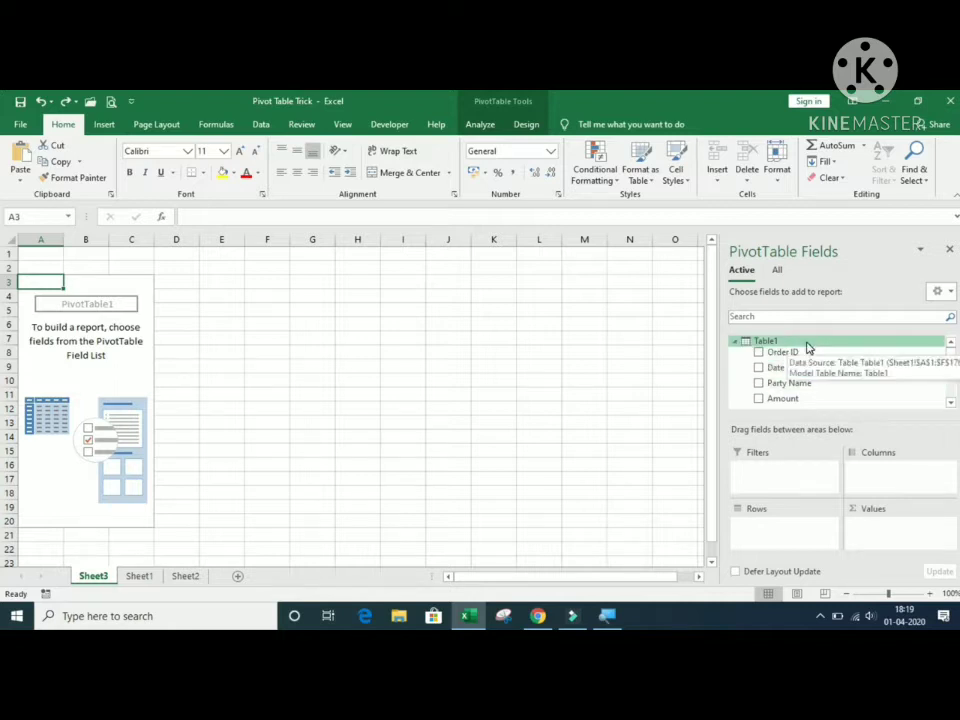
Build a PivotTable report from Table1 with Party Name as rows and the sum of Amount as values.
click(778, 272)
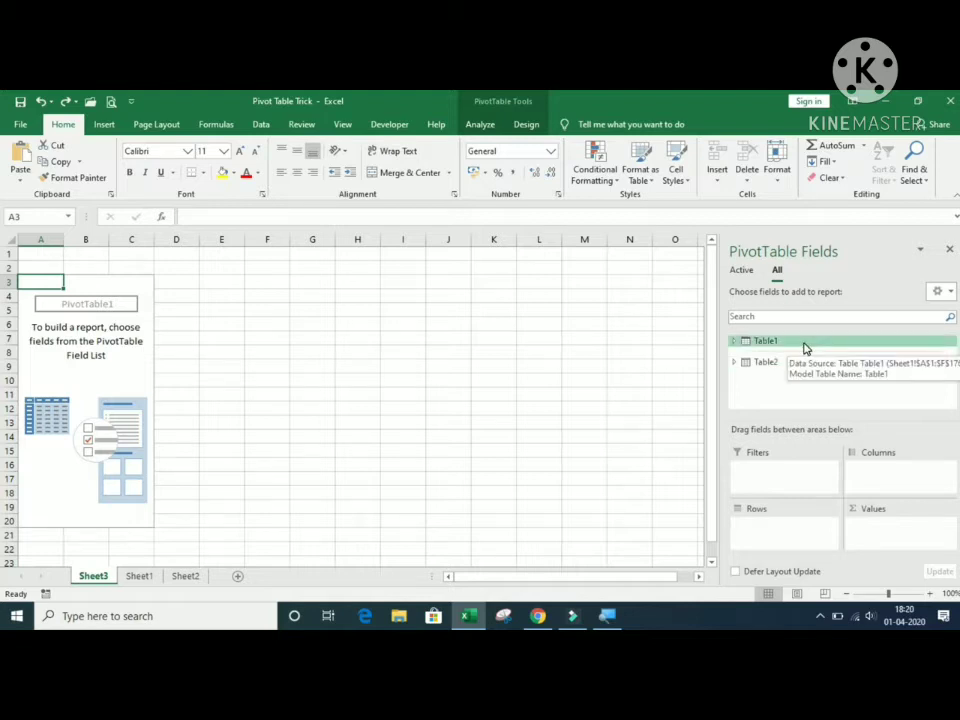
click(750, 272)
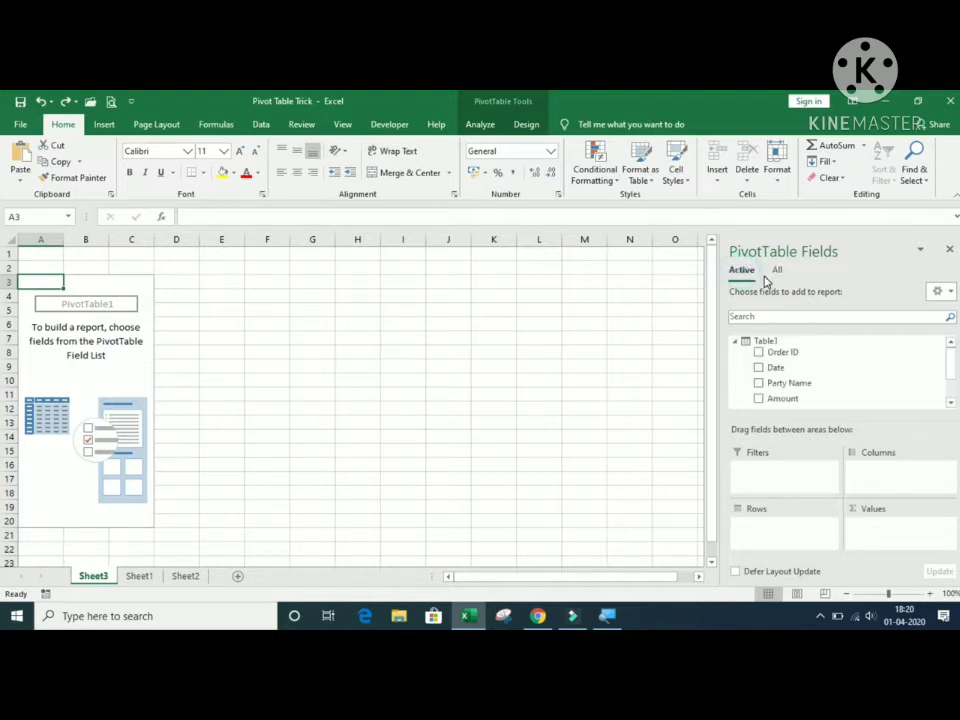
click(758, 384)
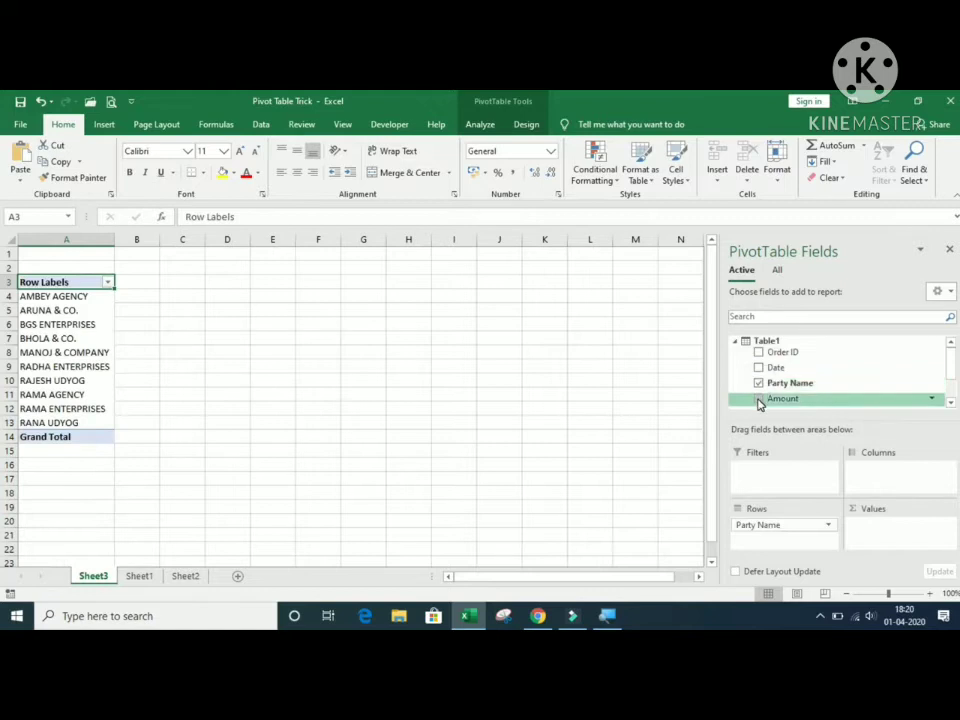
click(758, 399)
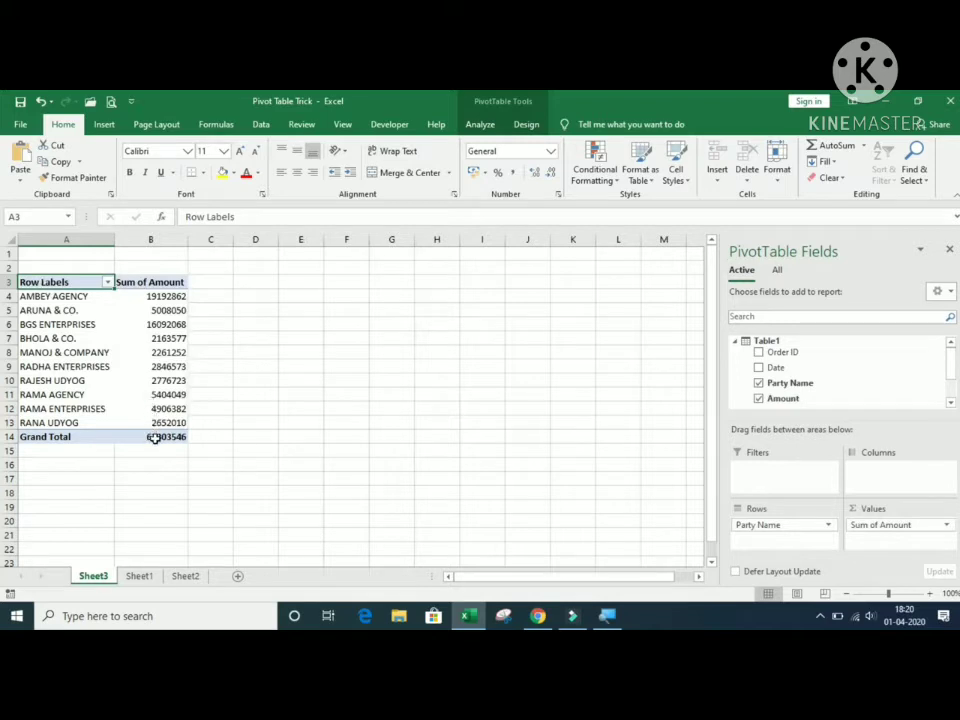
mouse_move(155, 438)
mouse_move(136, 362)
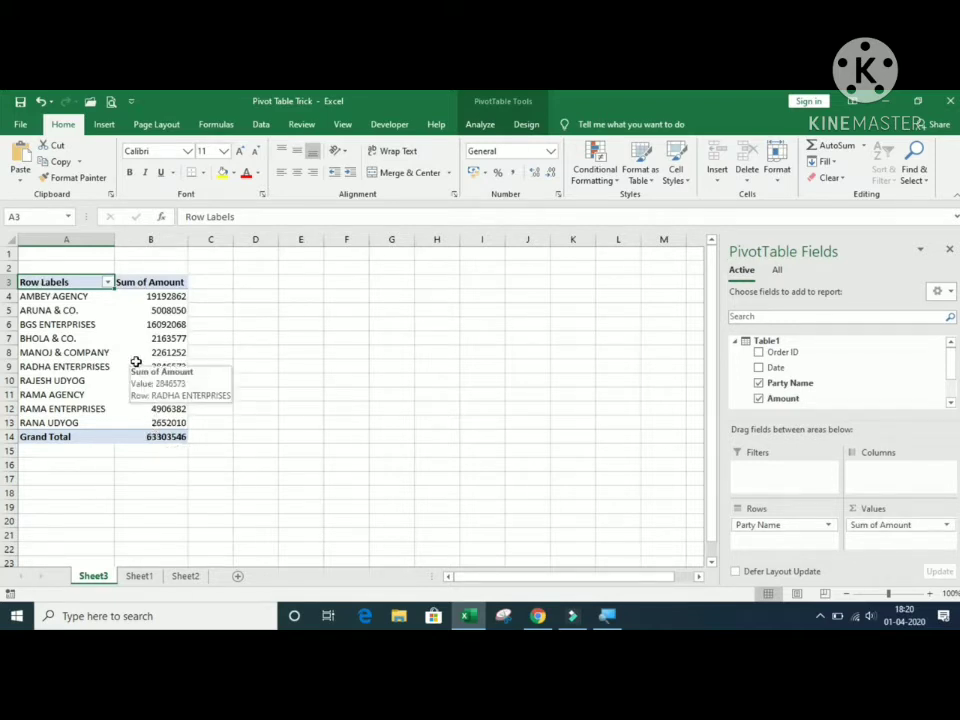
Apply borders to all cells of the PivotTable.
click(932, 593)
click(932, 593)
click(932, 593)
click(932, 593)
mouse_move(224, 456)
key(ctrl+a)
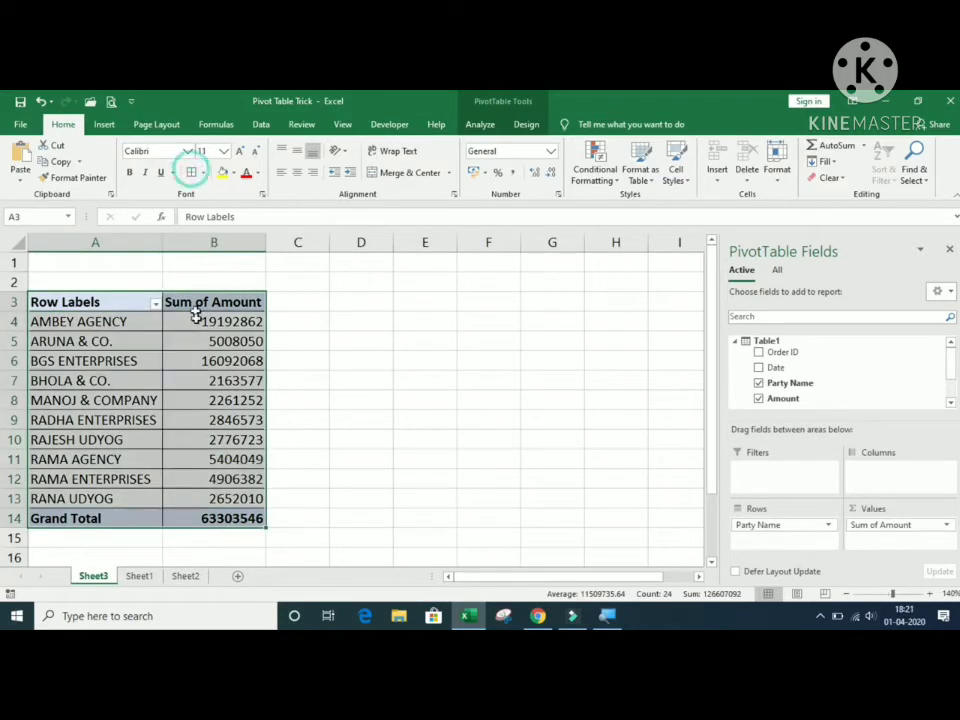
click(200, 346)
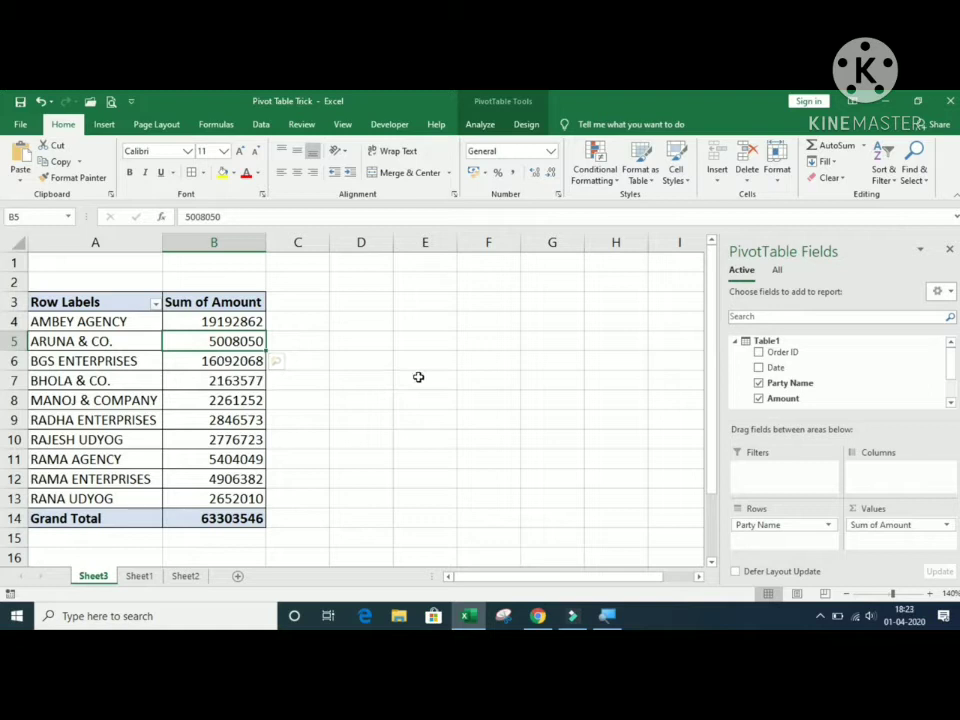
Remove the Party Name and Amount fields from the PivotTable.
click(758, 384)
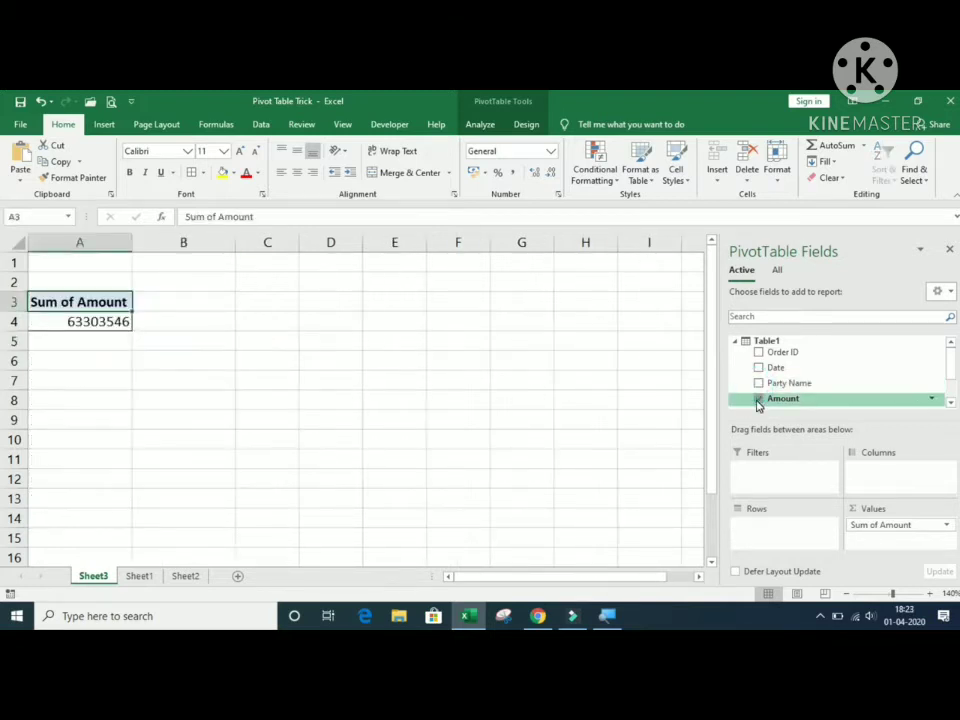
click(758, 399)
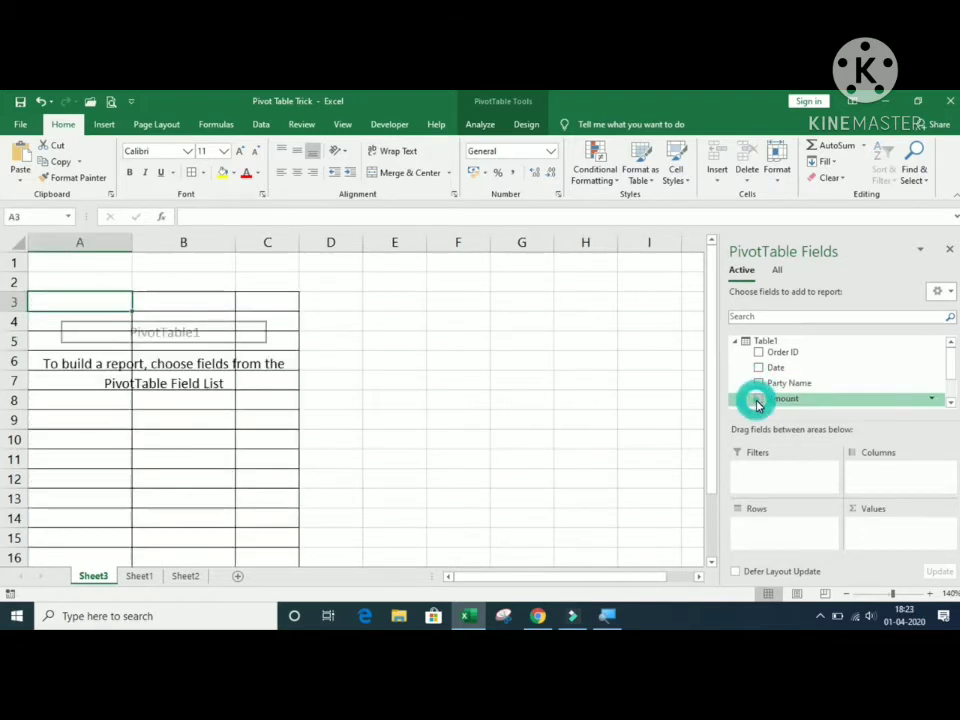
Show Table2 among the PivotTable's active fields and bring its fields into view.
click(778, 272)
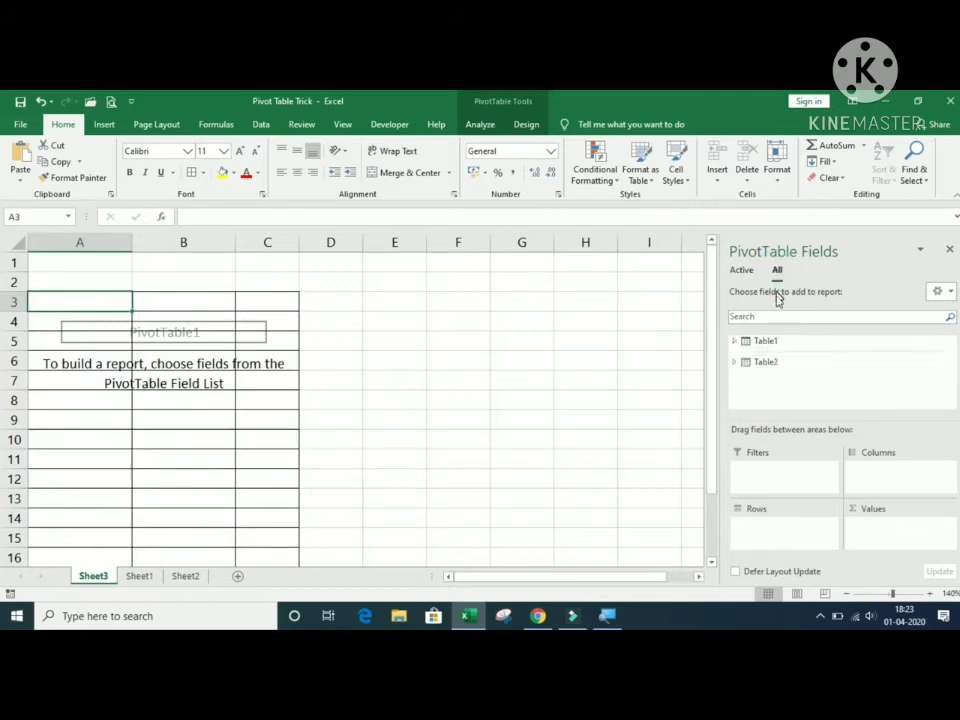
right_click(798, 365)
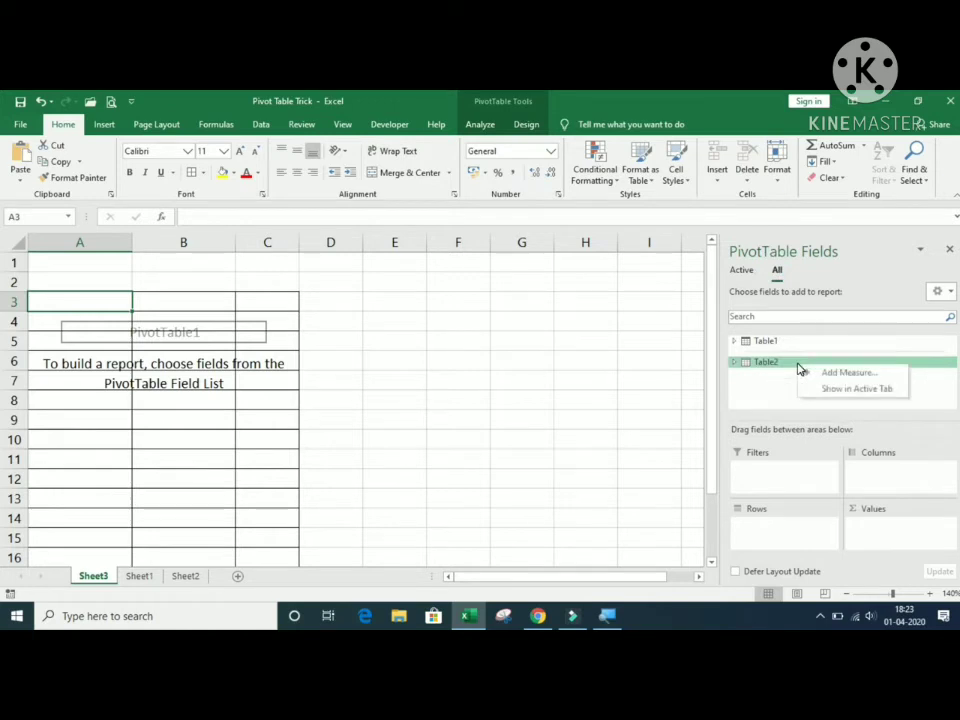
click(899, 390)
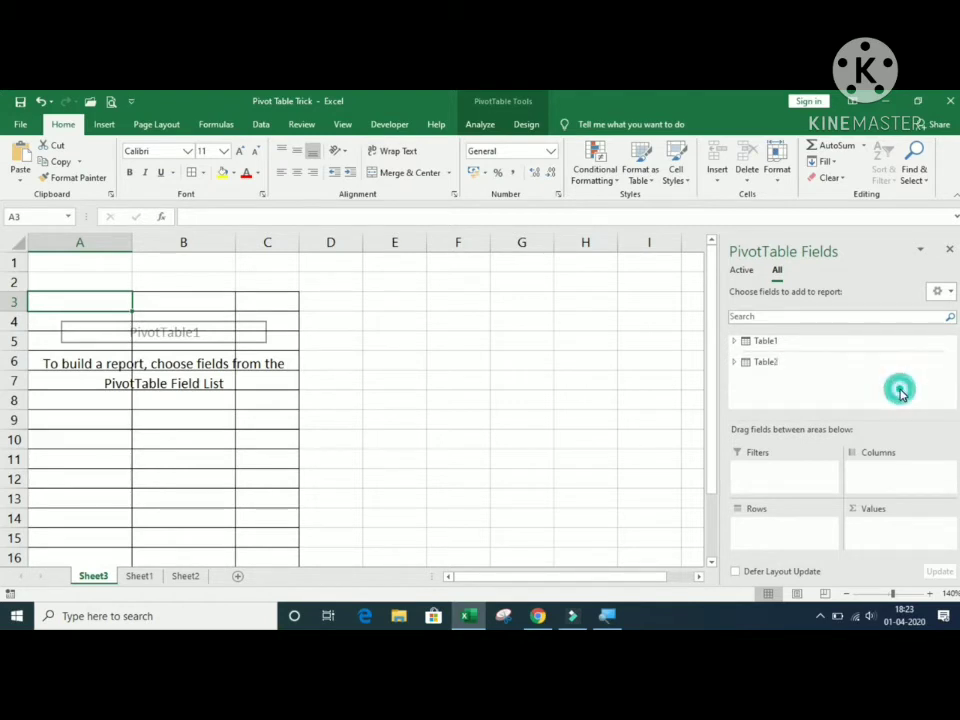
click(741, 271)
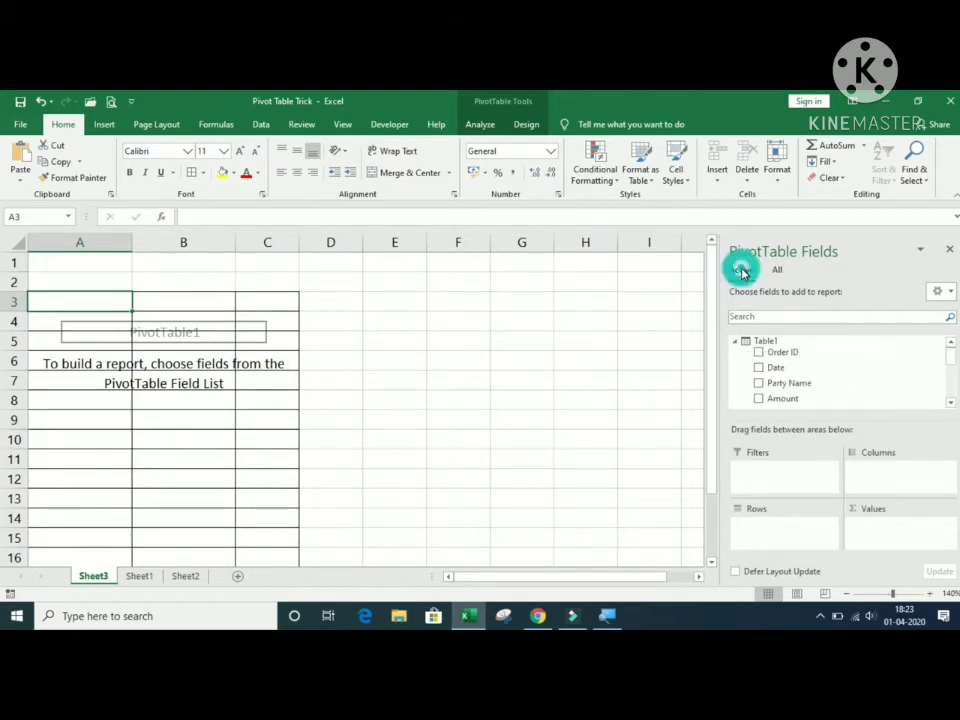
drag(951, 361, 953, 385)
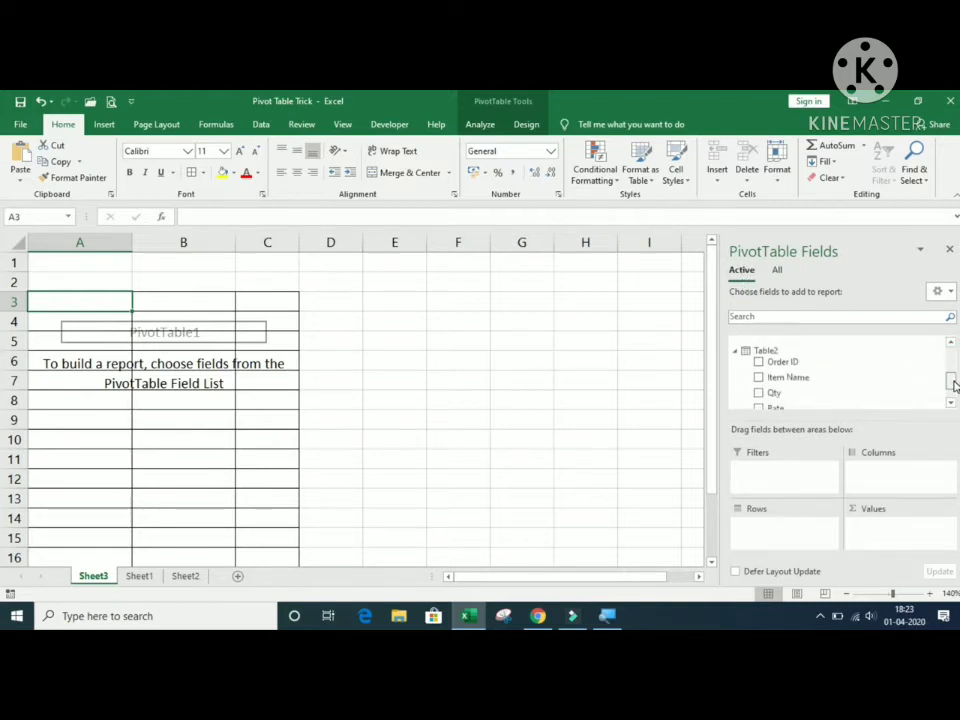
Add Item Name as rows and the sum of Qty from Table2, plus the sum of Amount from Table1, to the PivotTable.
click(759, 380)
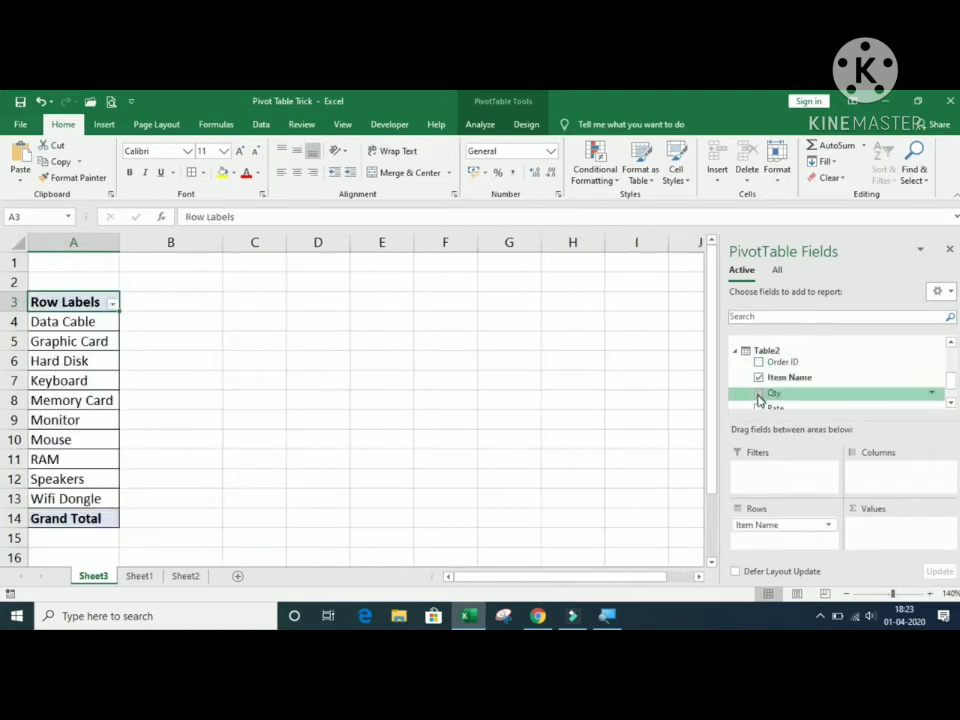
click(759, 394)
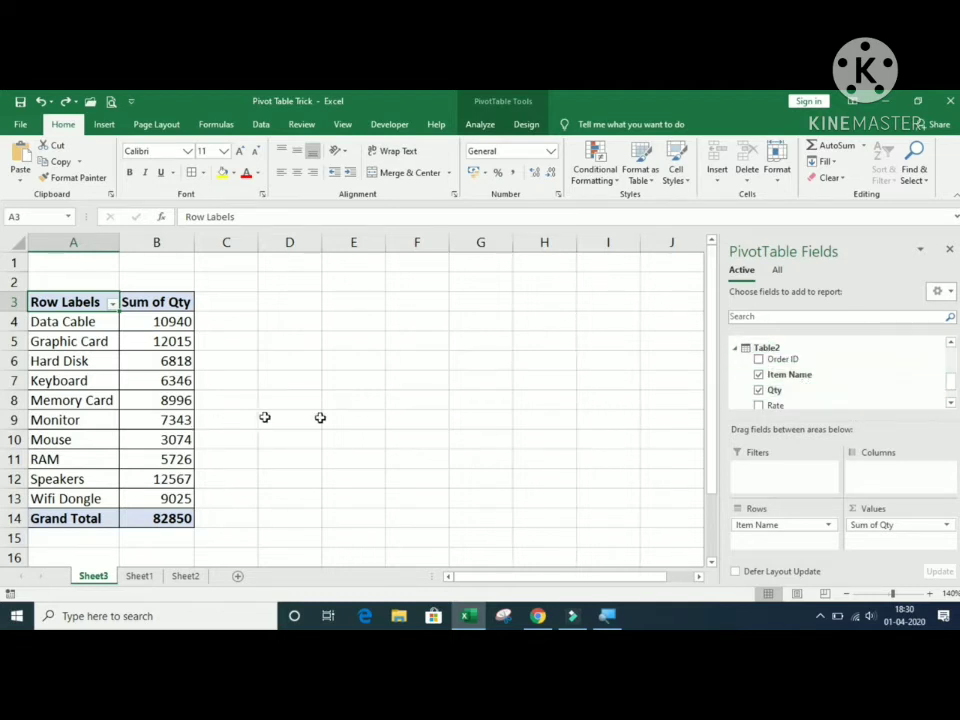
click(950, 345)
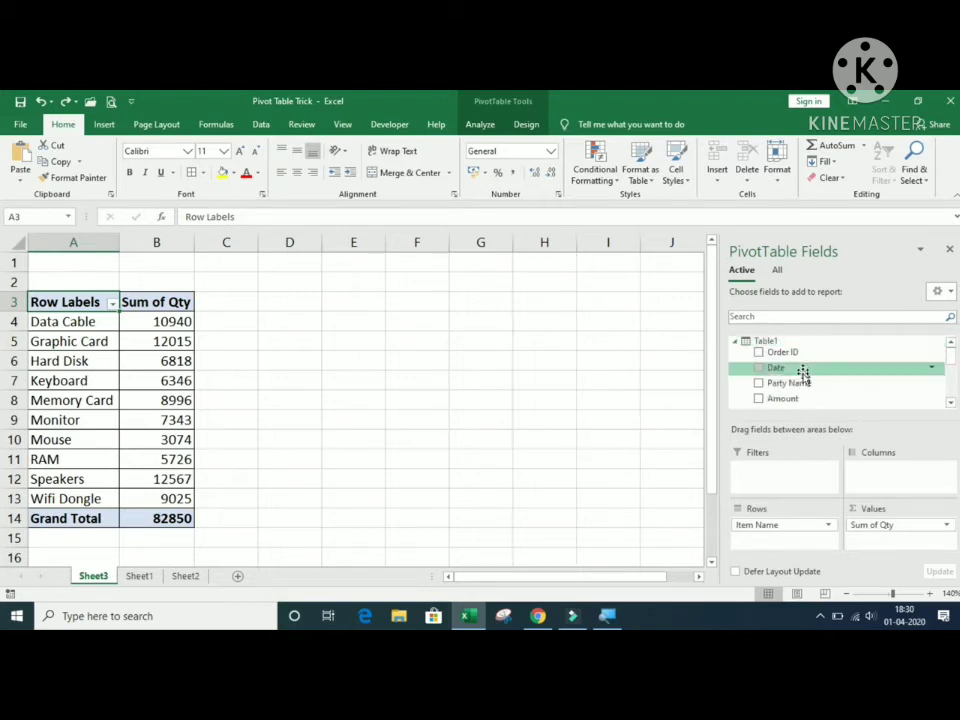
click(758, 399)
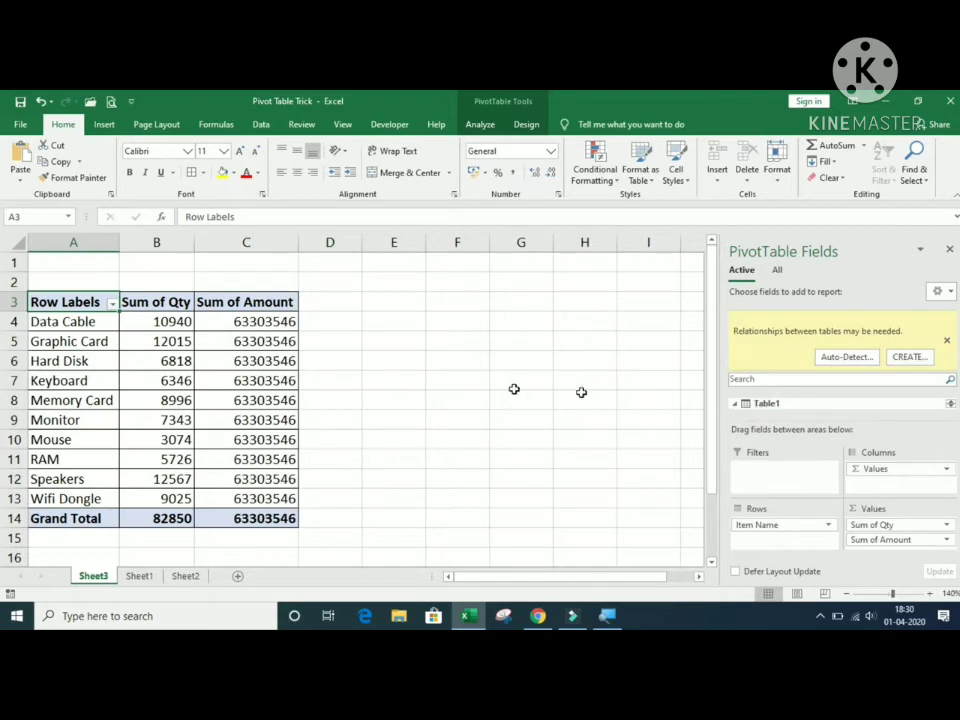
Examine the Sum of Amount values across all items and the grand total in the PivotTable.
click(250, 325)
drag(216, 320, 215, 503)
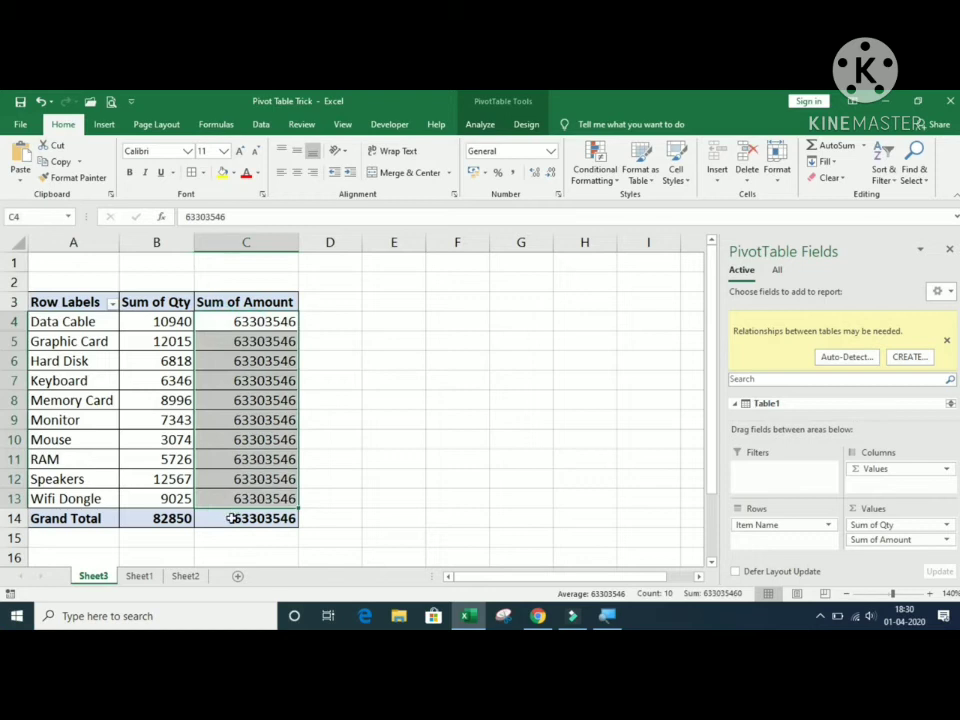
click(231, 516)
drag(227, 325, 227, 514)
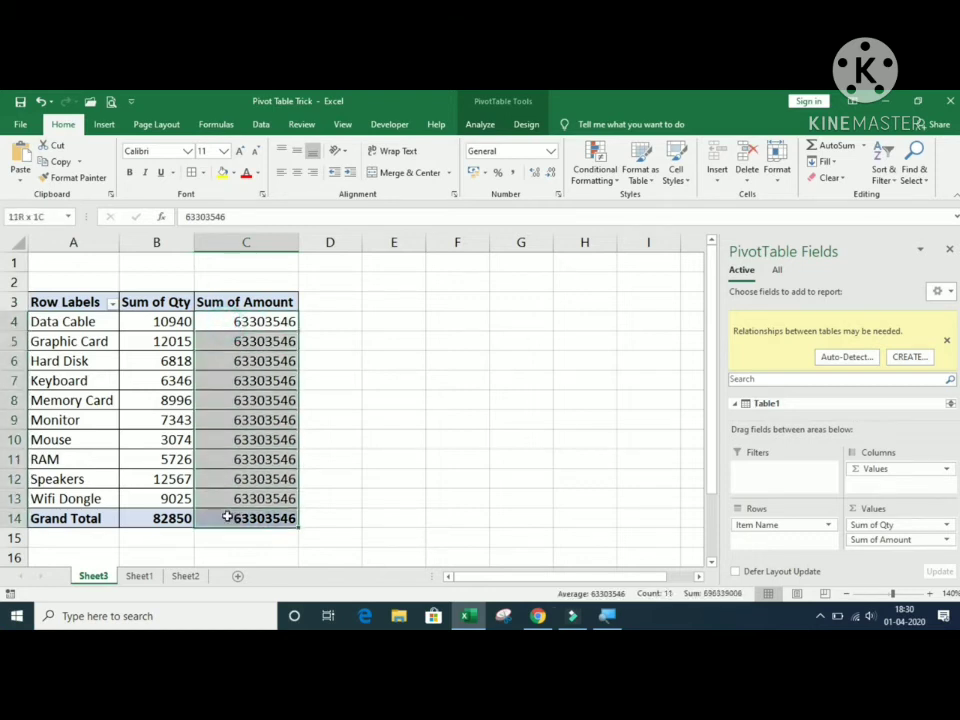
click(220, 341)
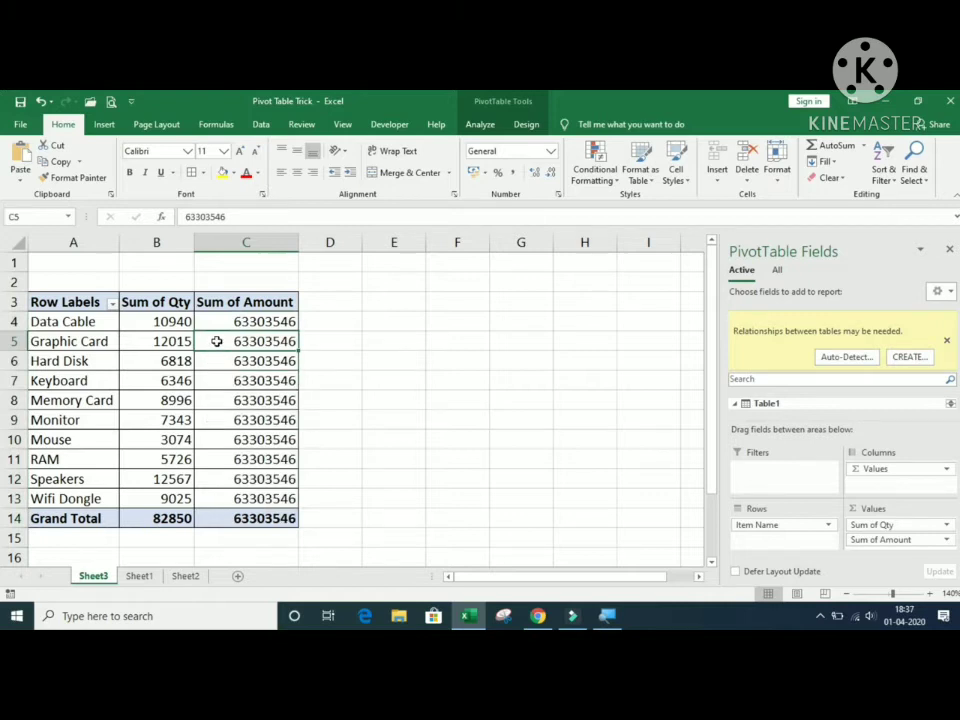
mouse_move(216, 341)
Compare the Order ID columns of the tables on Sheet1 and Sheet2, and return to the PivotTable on Sheet3.
click(139, 577)
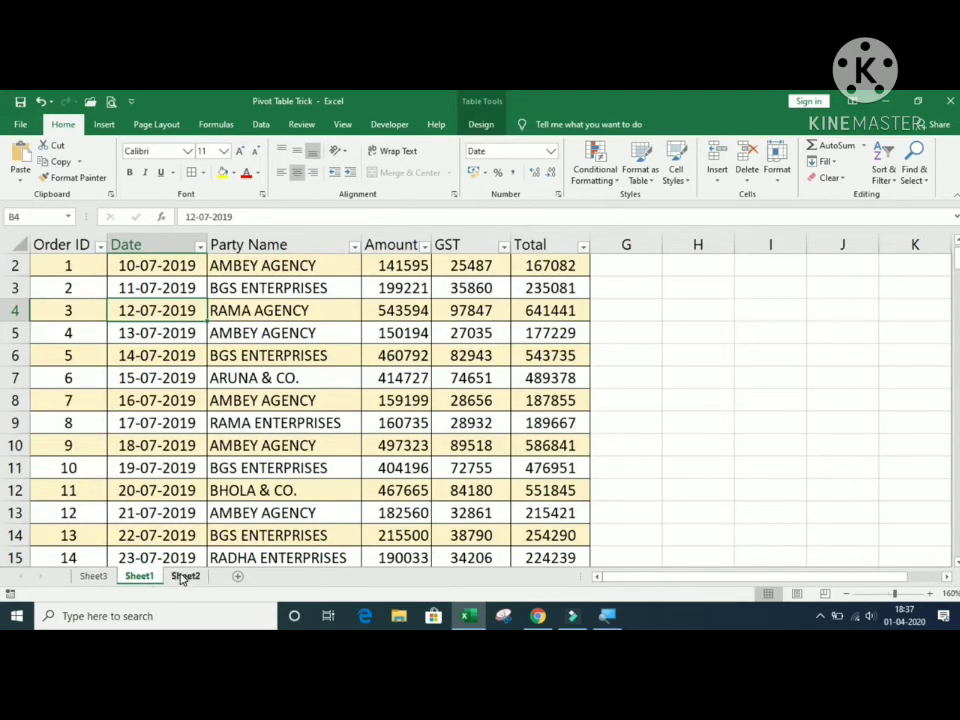
click(184, 577)
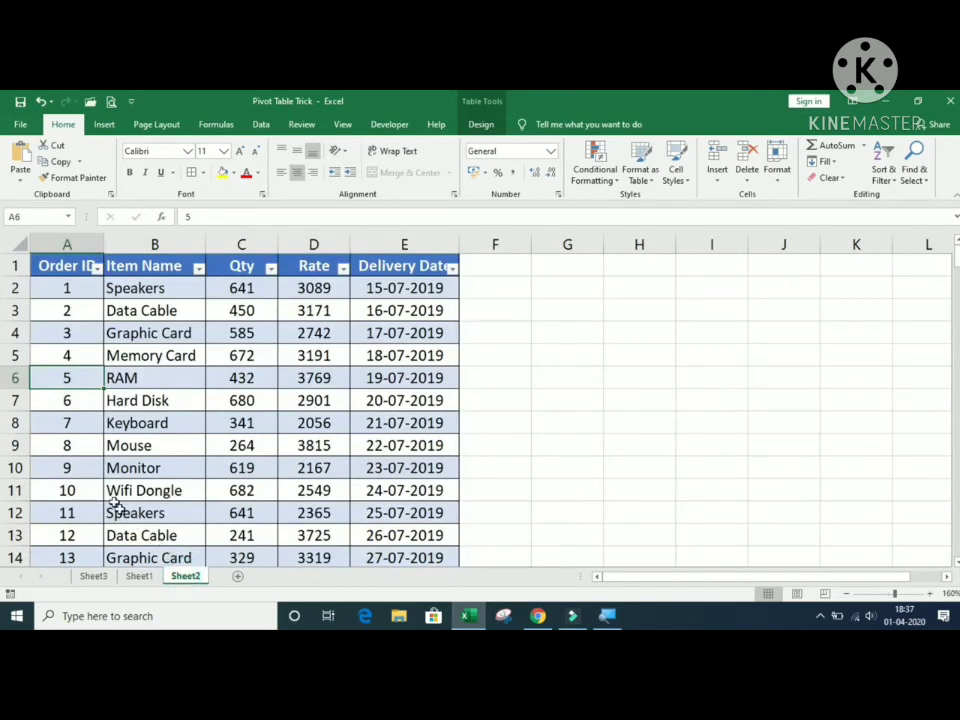
click(138, 577)
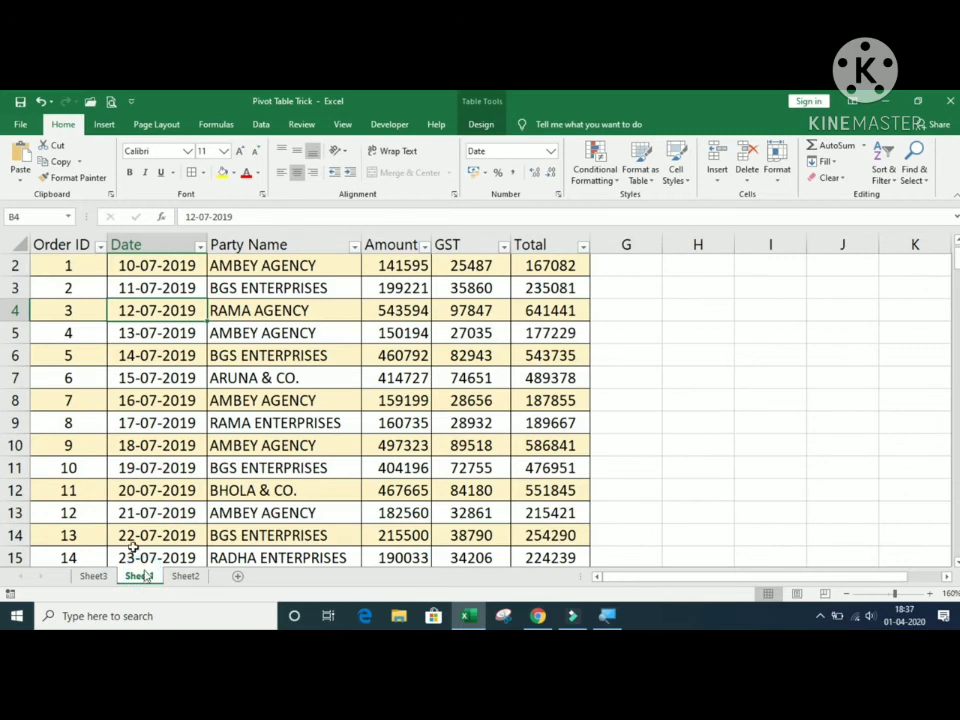
click(76, 238)
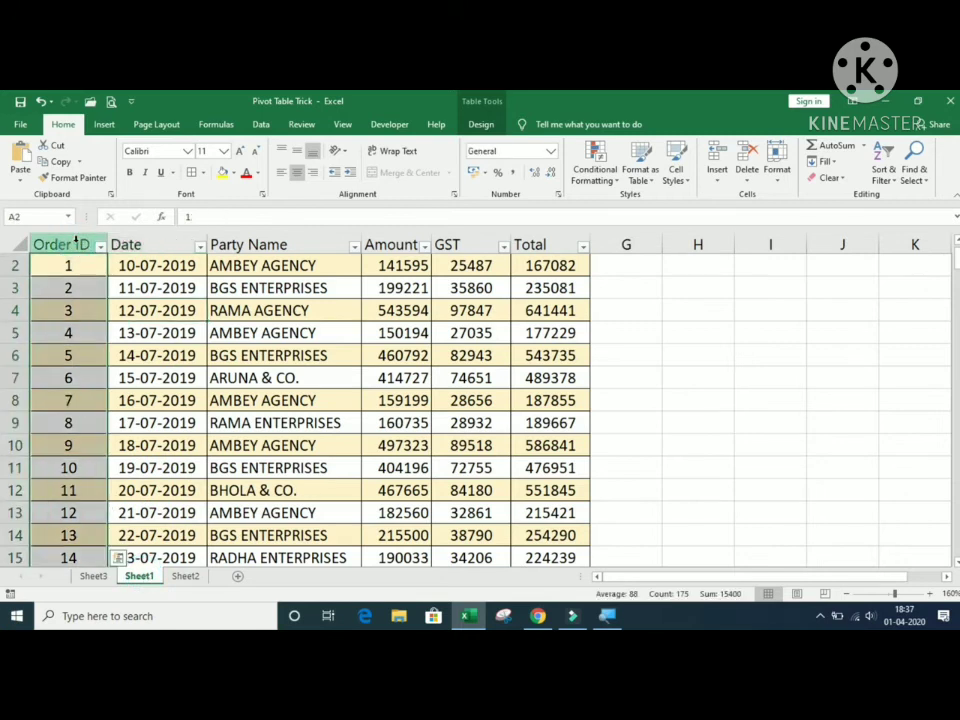
click(186, 577)
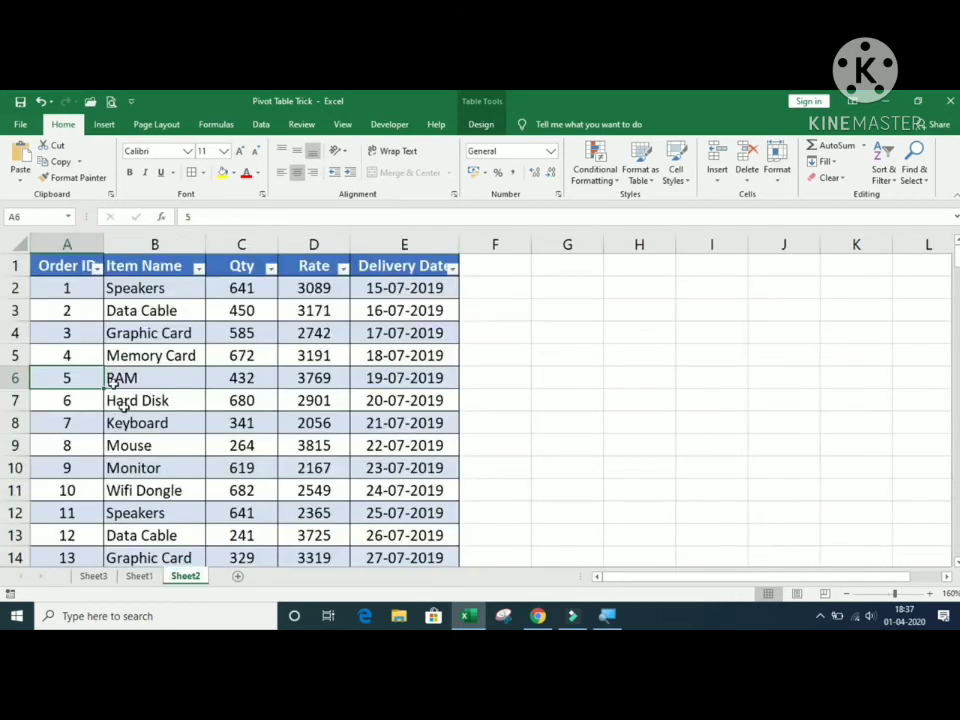
click(76, 332)
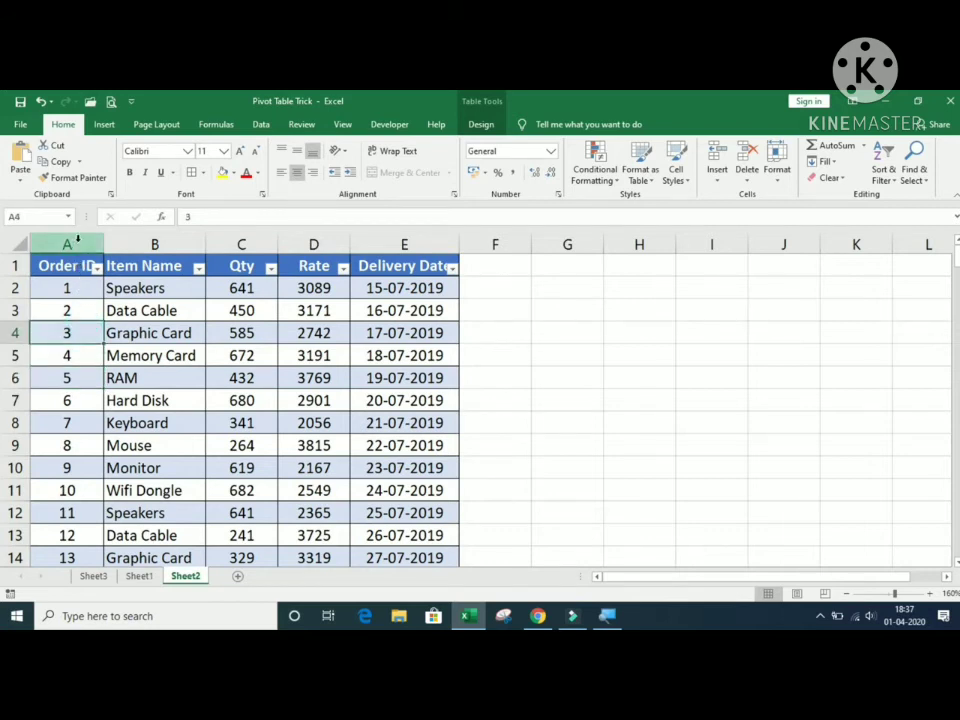
click(77, 240)
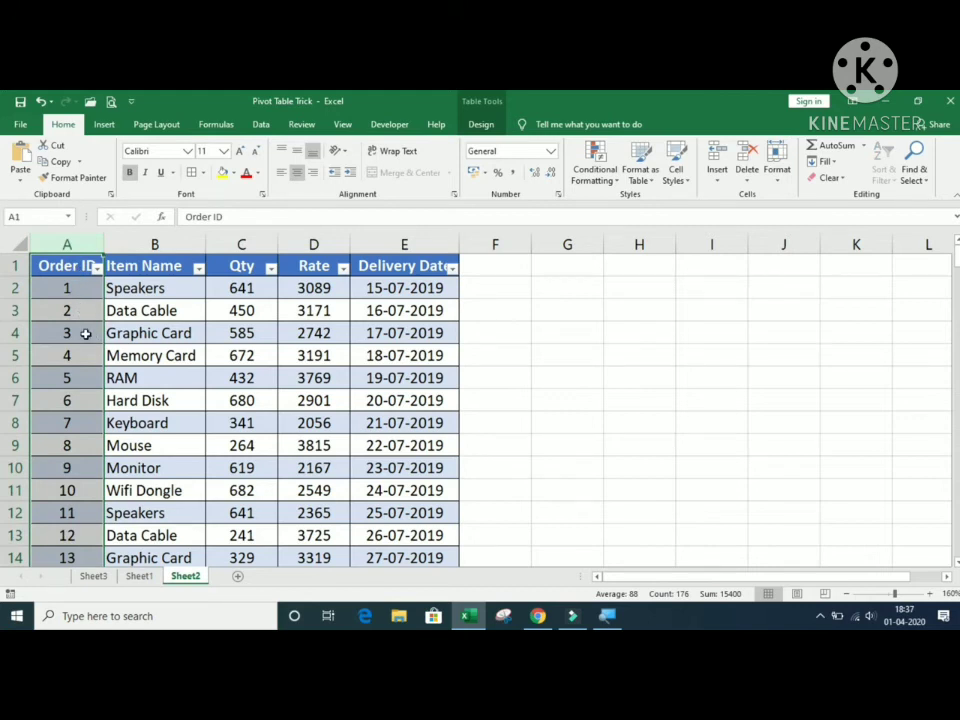
click(141, 576)
click(180, 577)
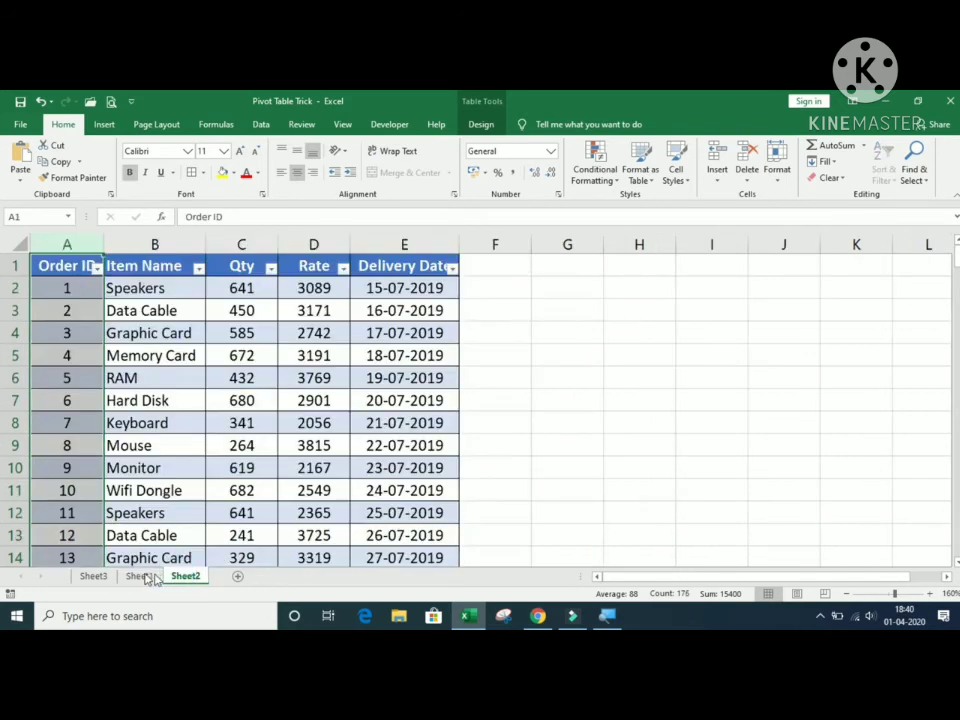
click(94, 578)
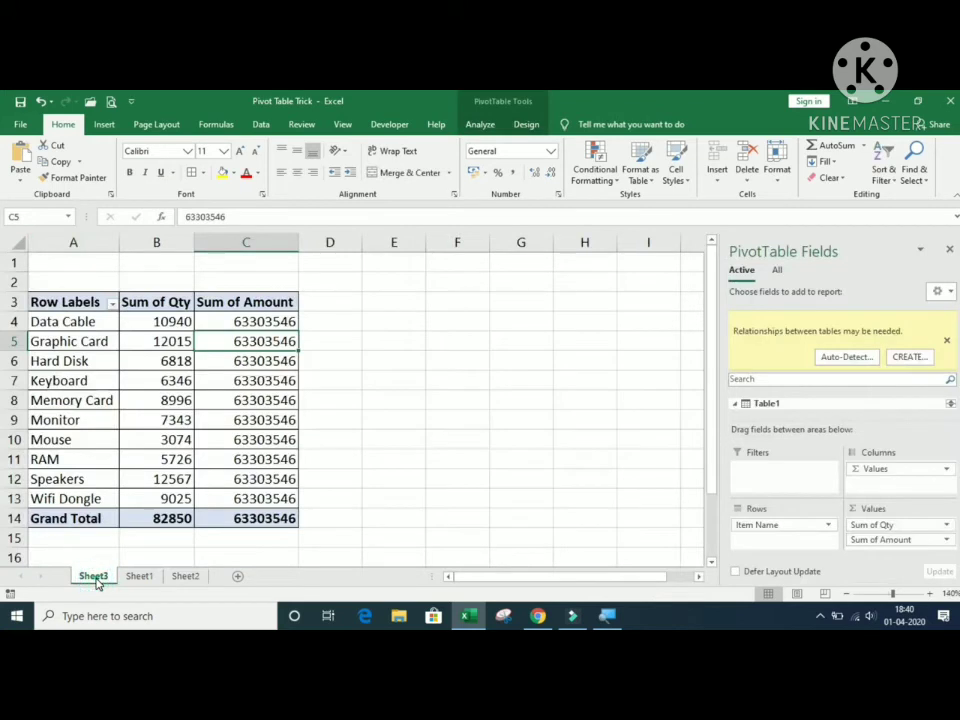
mouse_move(129, 466)
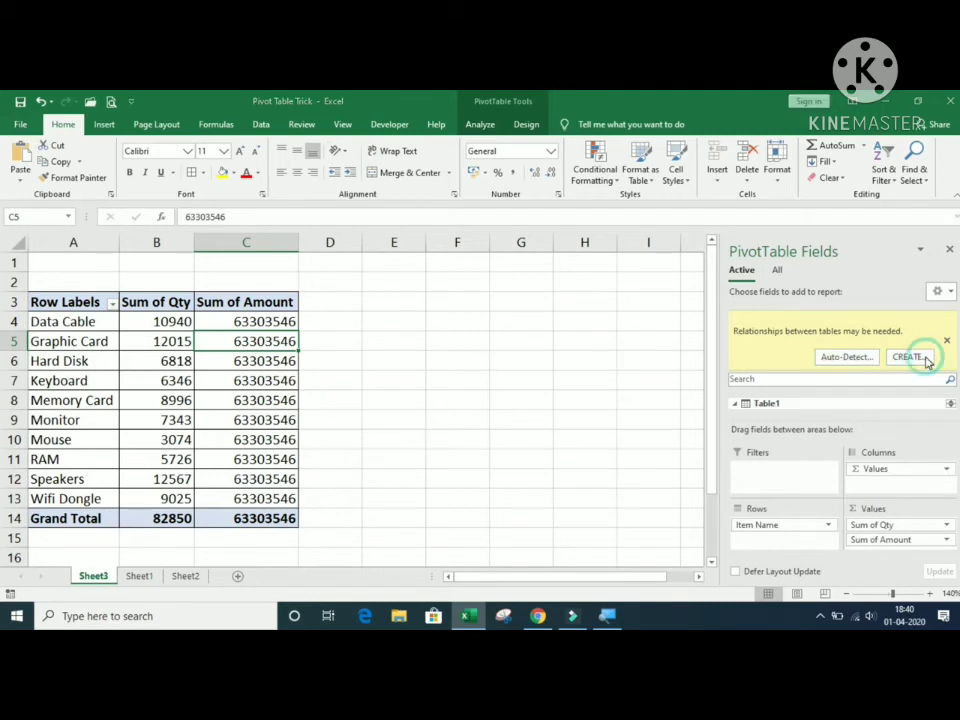
Create a relationship from Table1's Order ID as foreign column to Table2's Order ID as primary column.
click(926, 362)
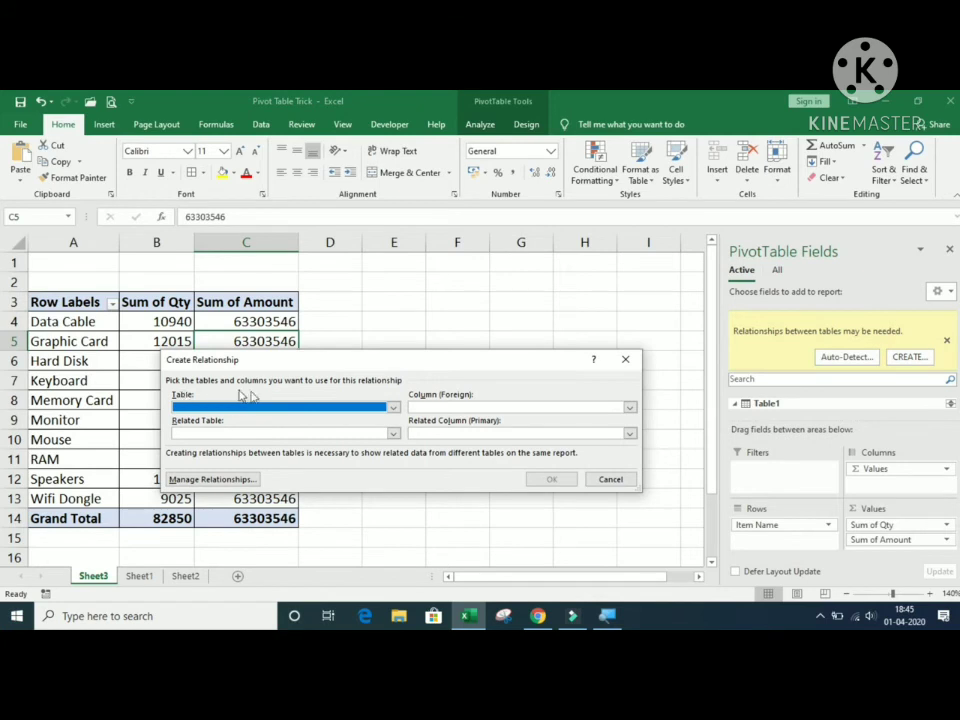
click(392, 409)
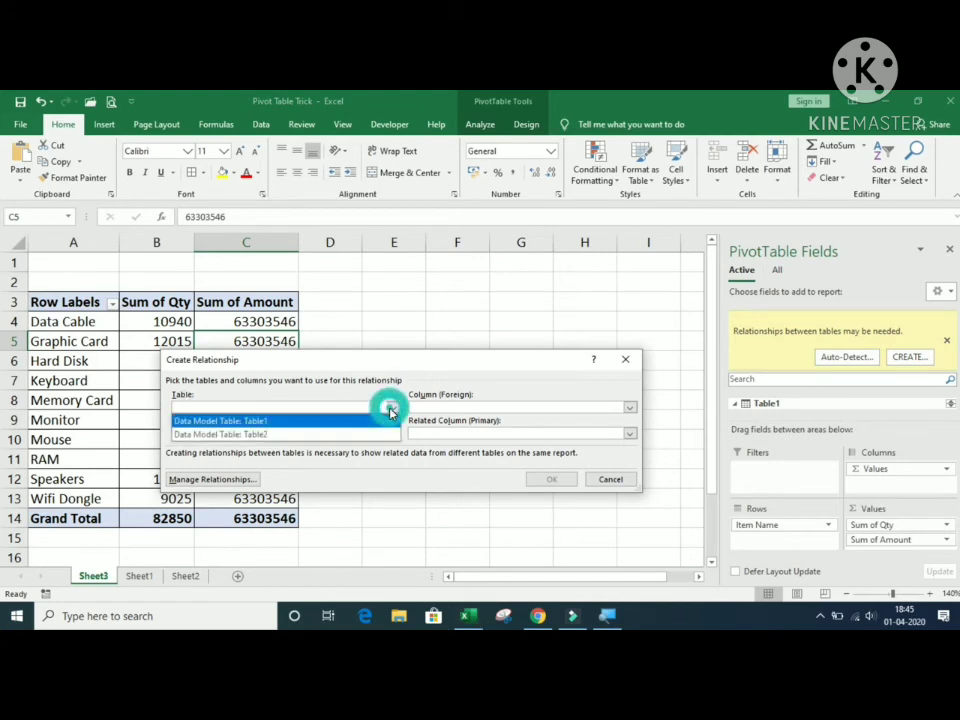
click(285, 422)
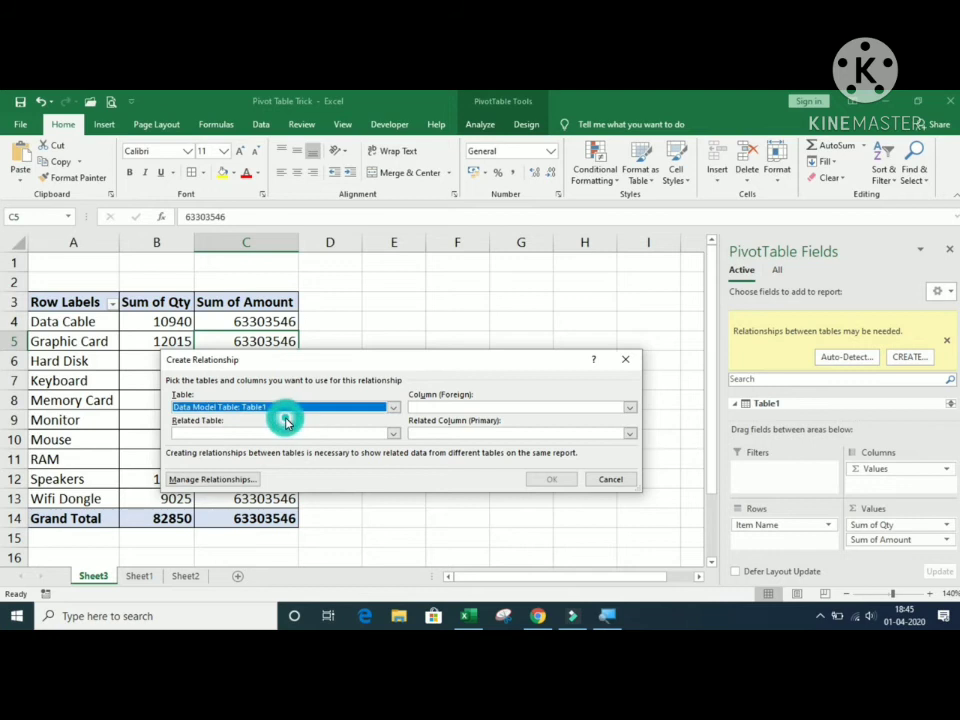
click(480, 411)
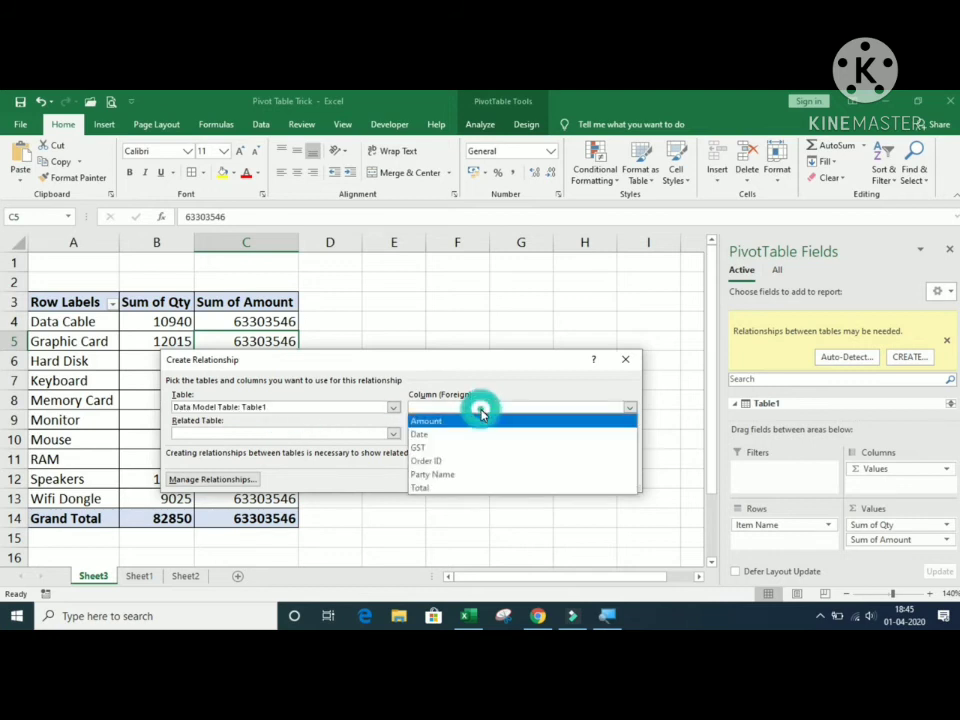
click(470, 461)
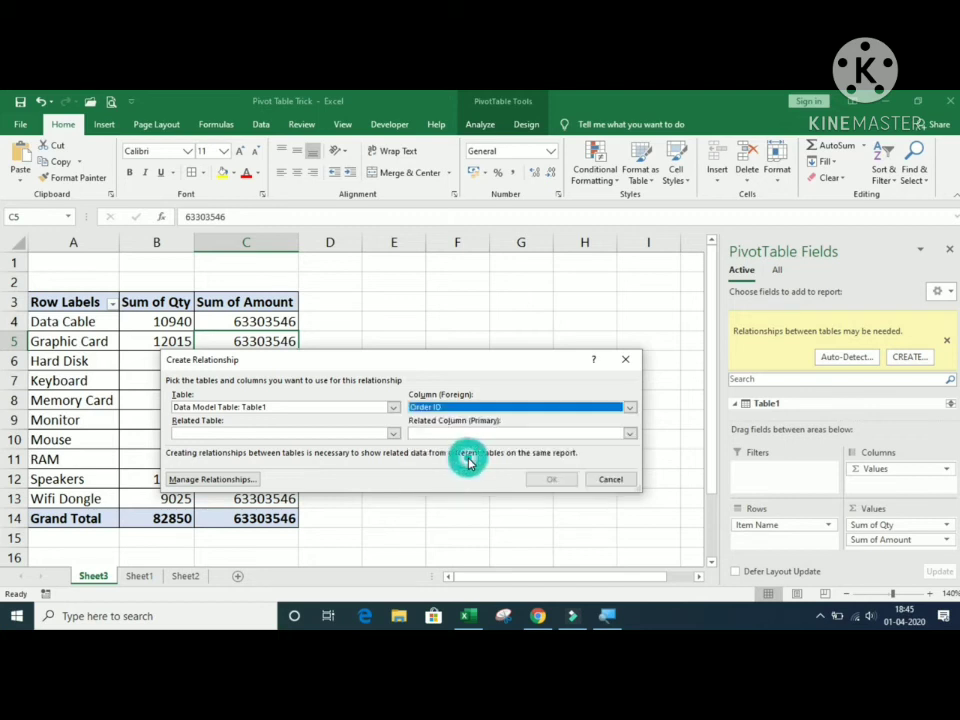
click(252, 434)
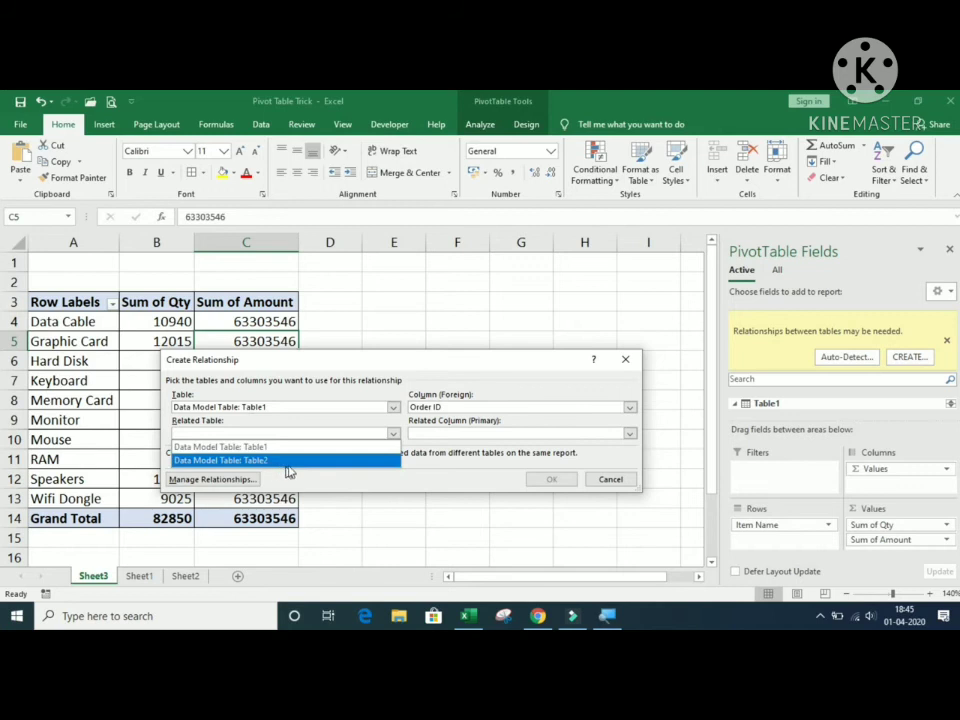
click(290, 462)
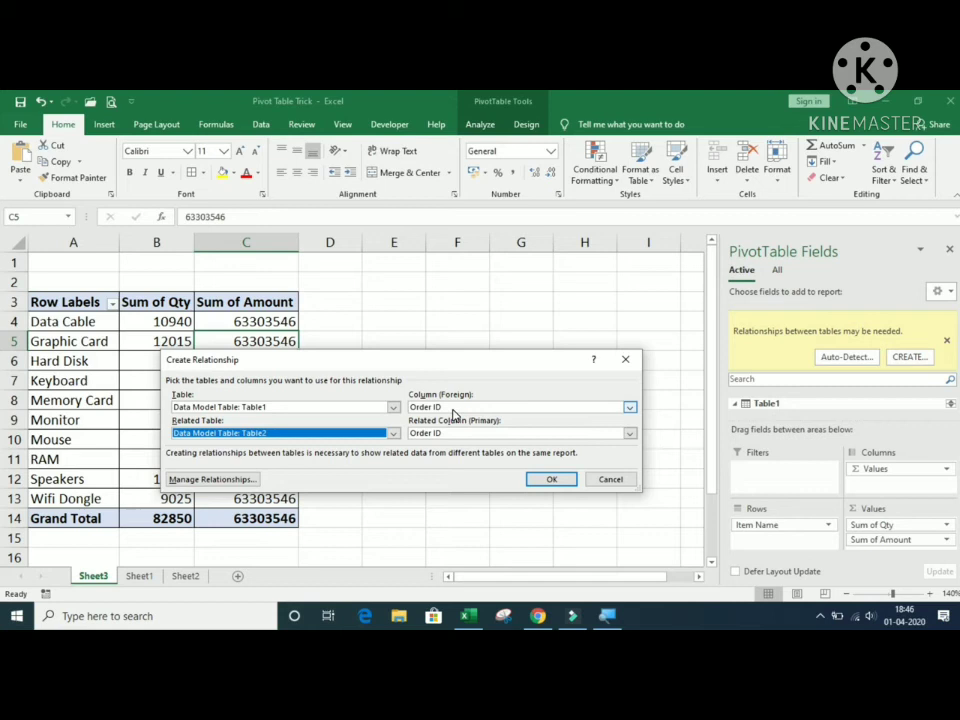
click(564, 479)
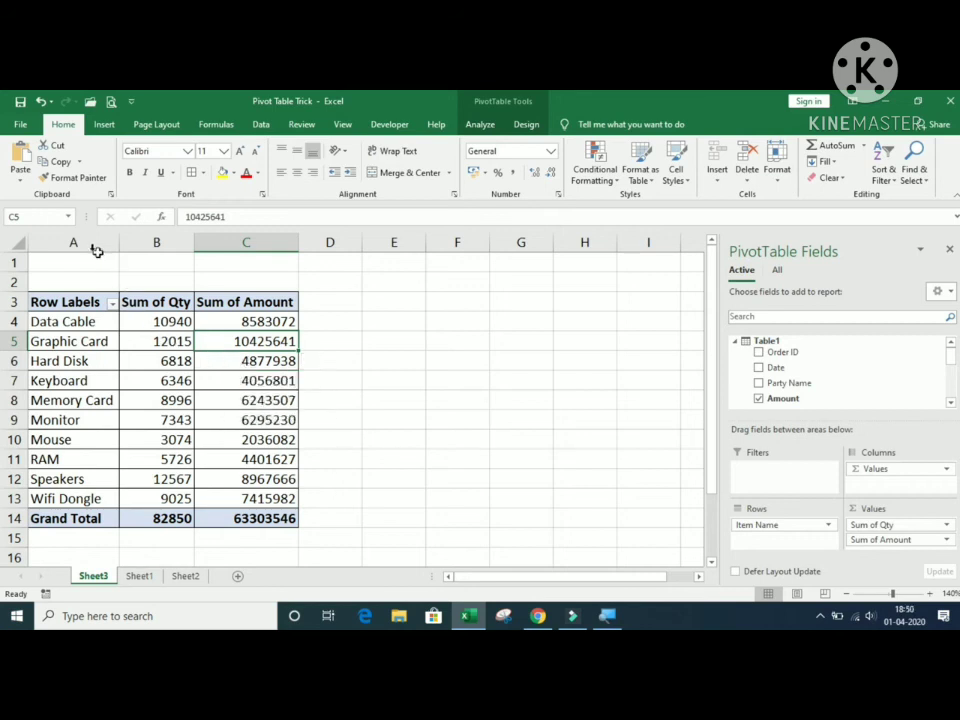
Review the item, Sum of Qty and Sum of Amount columns of the PivotTable.
drag(80, 242, 167, 242)
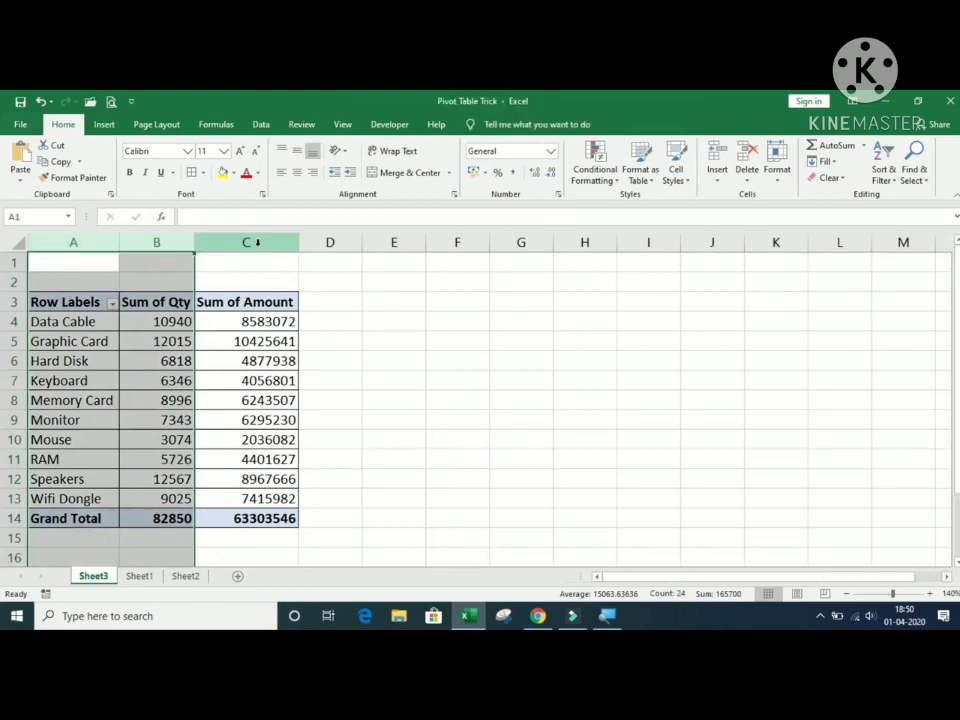
click(258, 243)
click(253, 360)
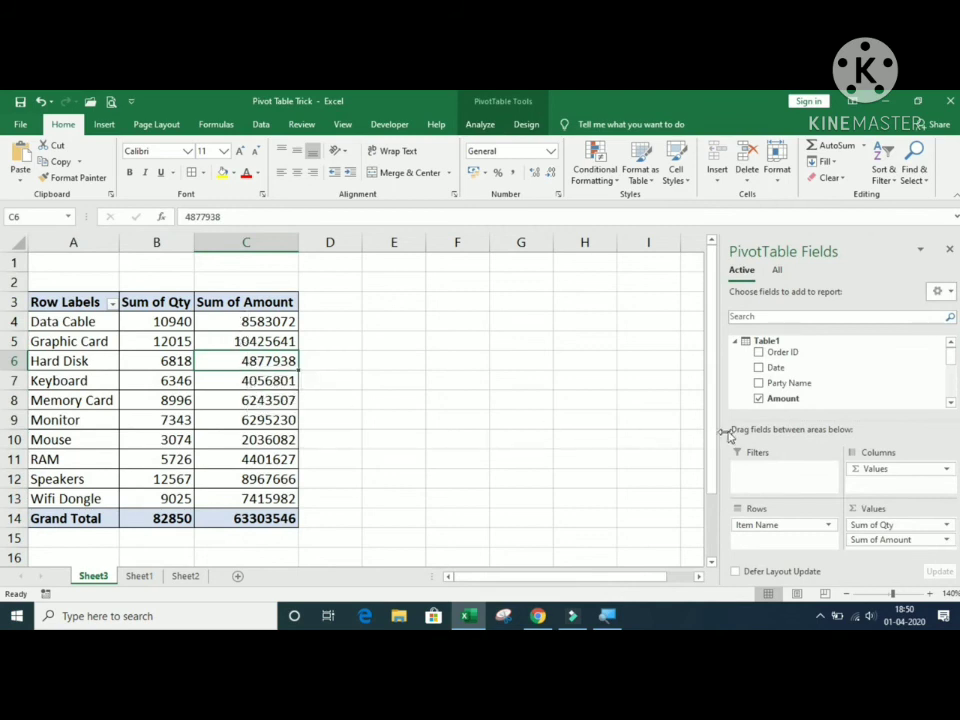
Add the sum of GST from Table1 to the PivotTable values.
click(950, 402)
click(950, 402)
click(758, 391)
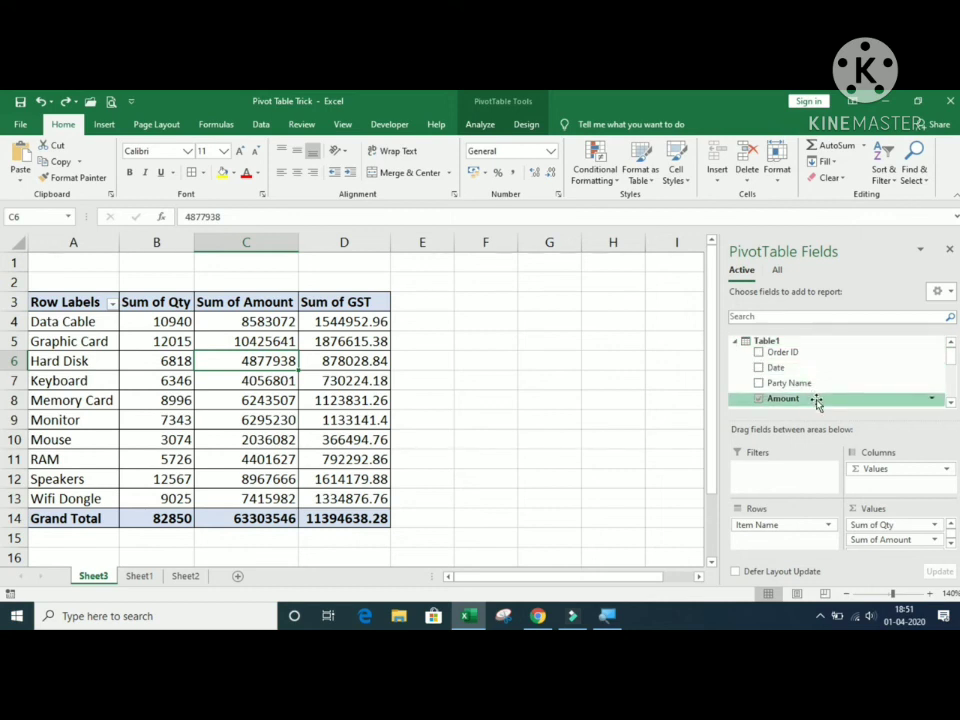
Remove the Amount and GST fields from the PivotTable.
click(950, 403)
click(950, 406)
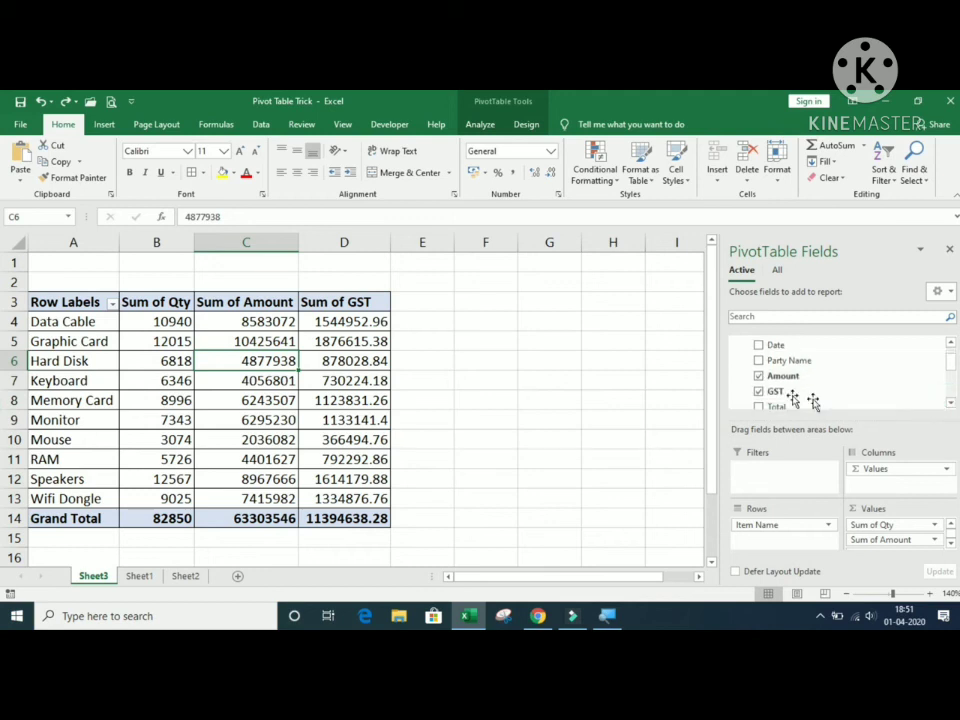
click(759, 377)
click(759, 392)
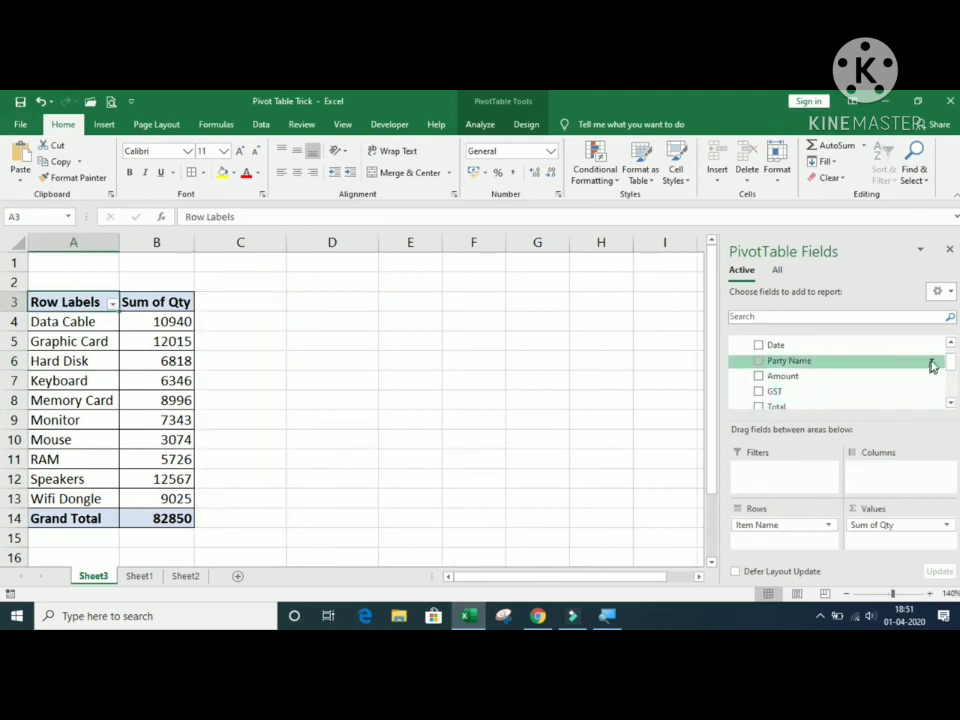
Remove Table1 from the PivotTable's active fields and check the remaining field list.
click(951, 342)
click(951, 342)
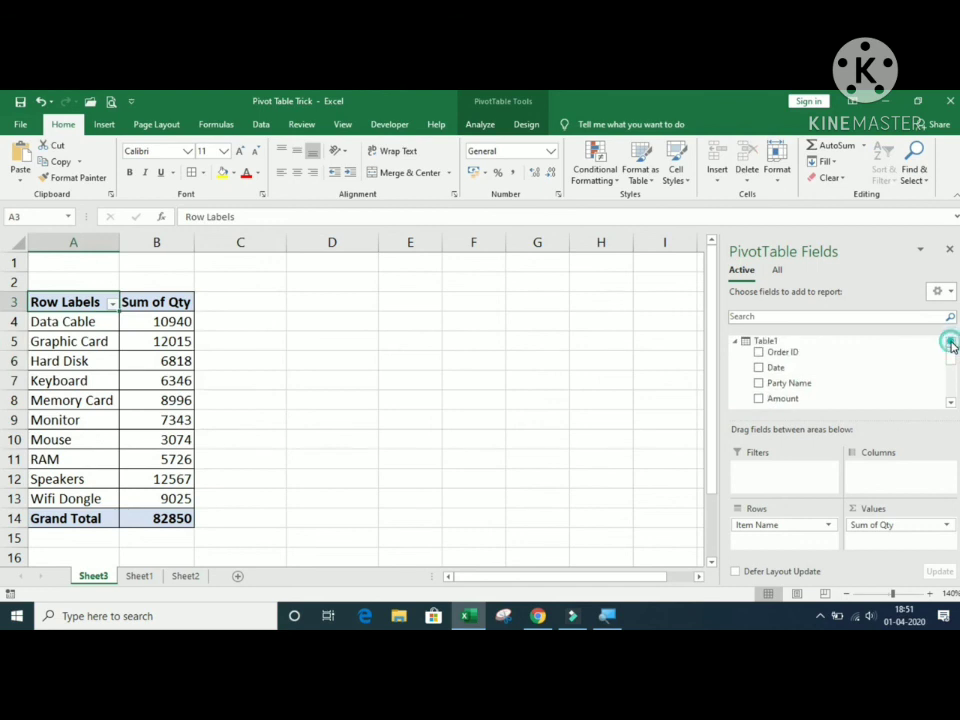
right_click(816, 344)
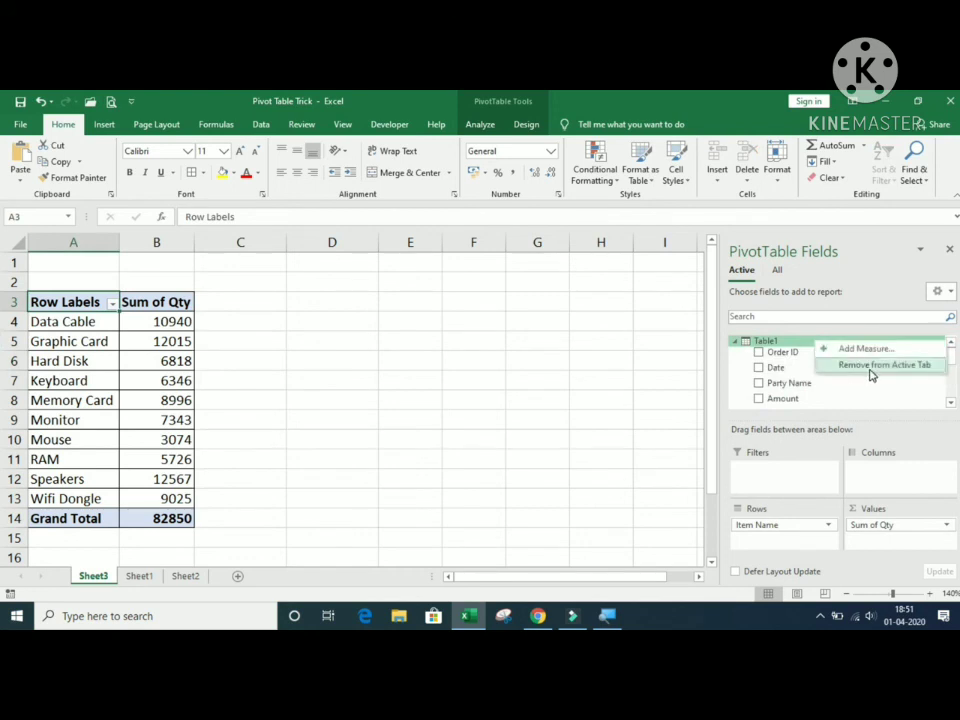
click(936, 367)
scroll(953, 366, down, 2)
scroll(950, 364, up, 2)
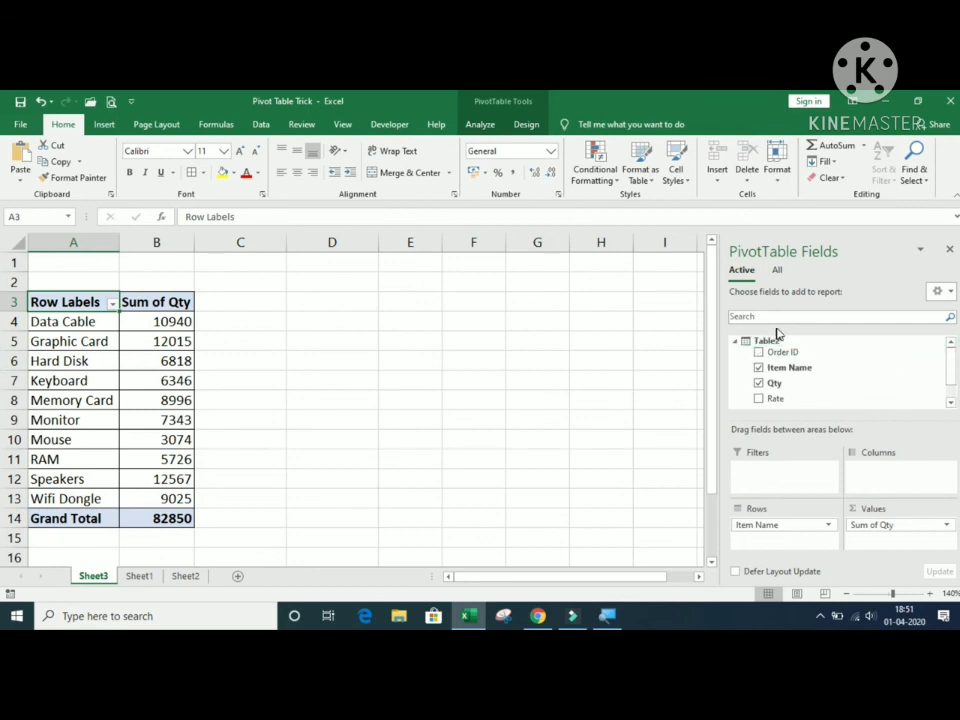
Restore Table1 to the PivotTable's active fields and bring its fields into view.
click(779, 272)
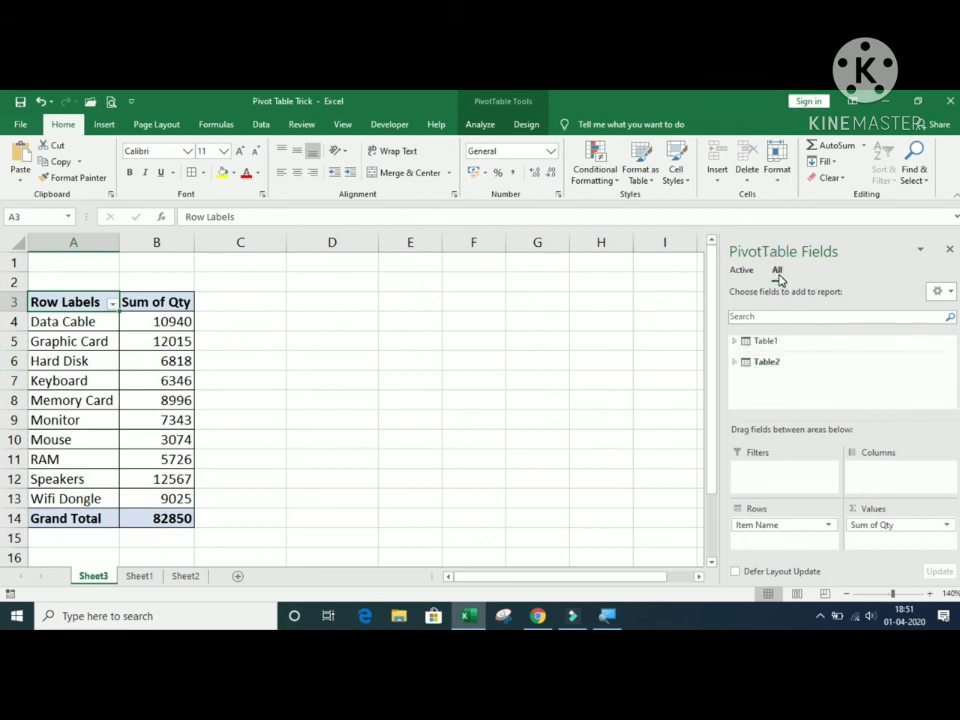
right_click(796, 345)
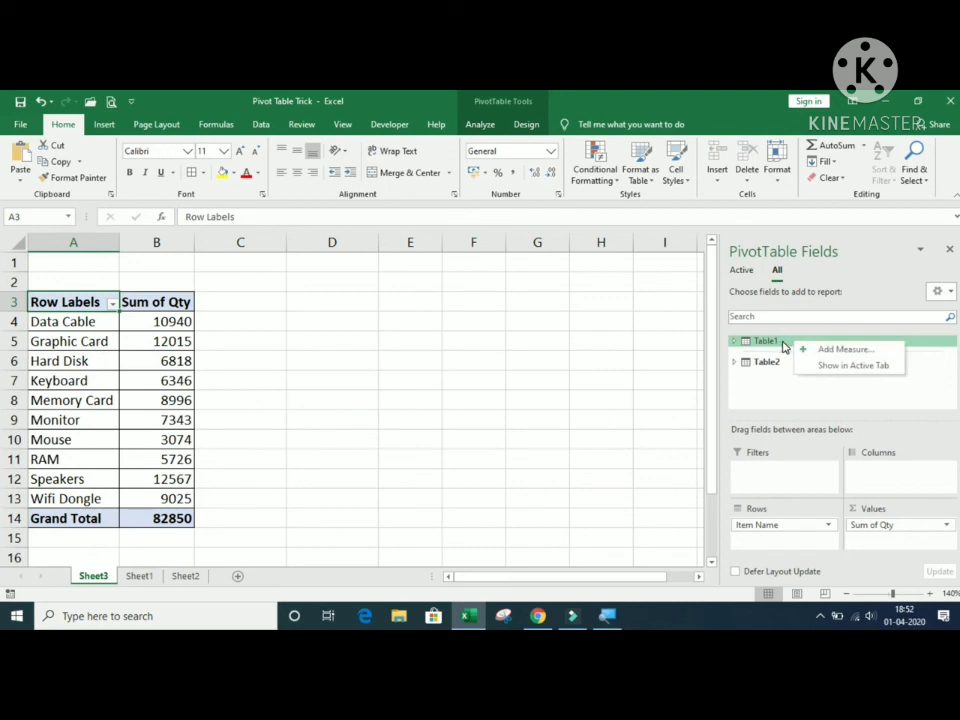
click(893, 366)
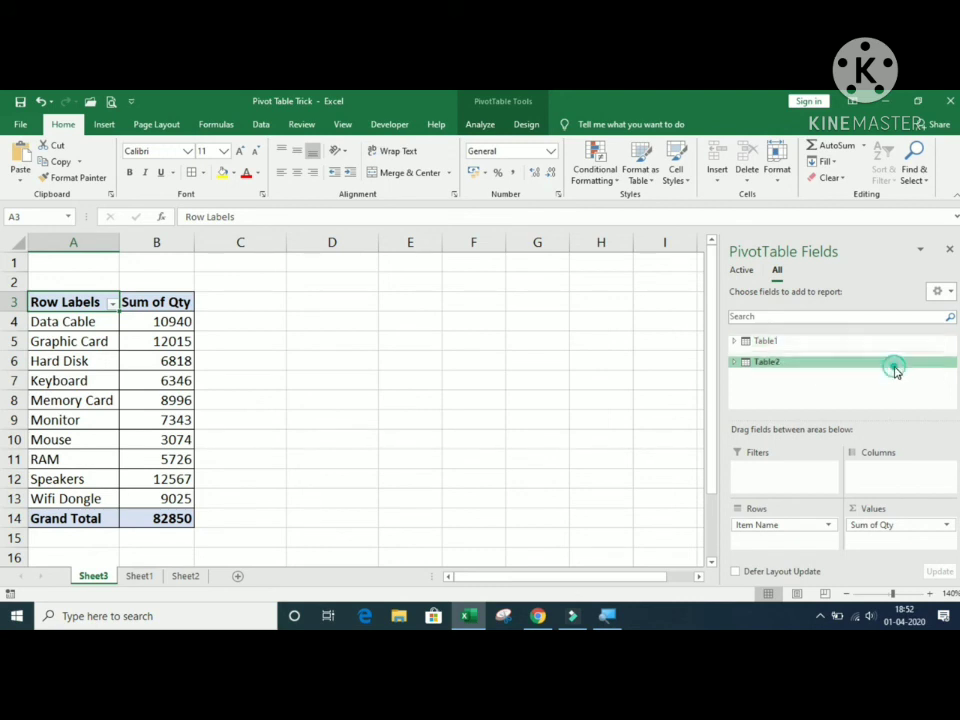
click(742, 270)
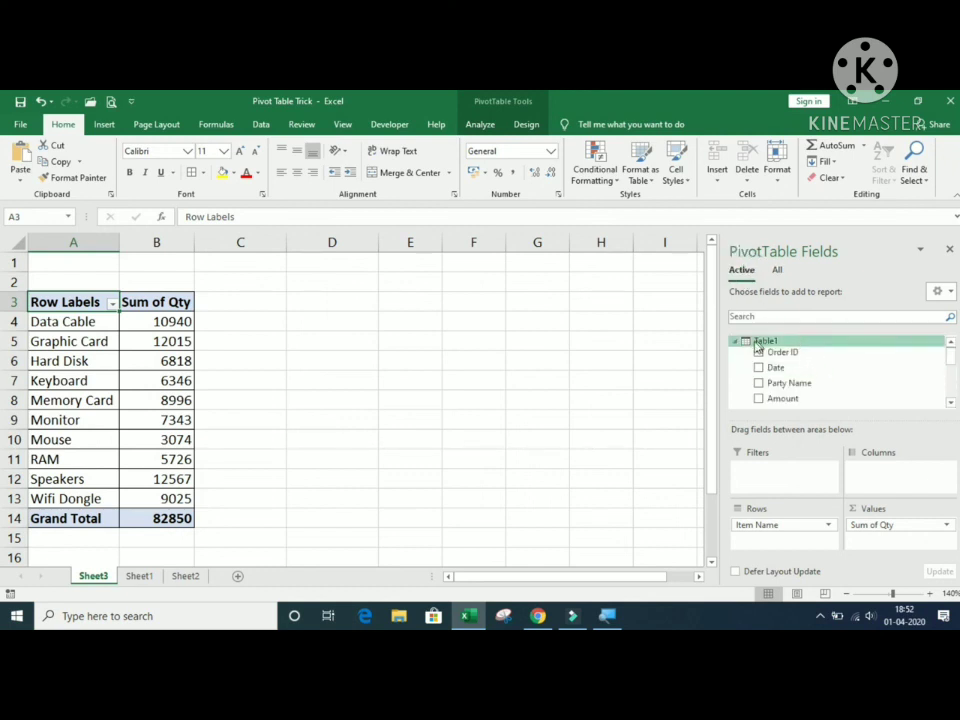
scroll(950, 362, down, 3)
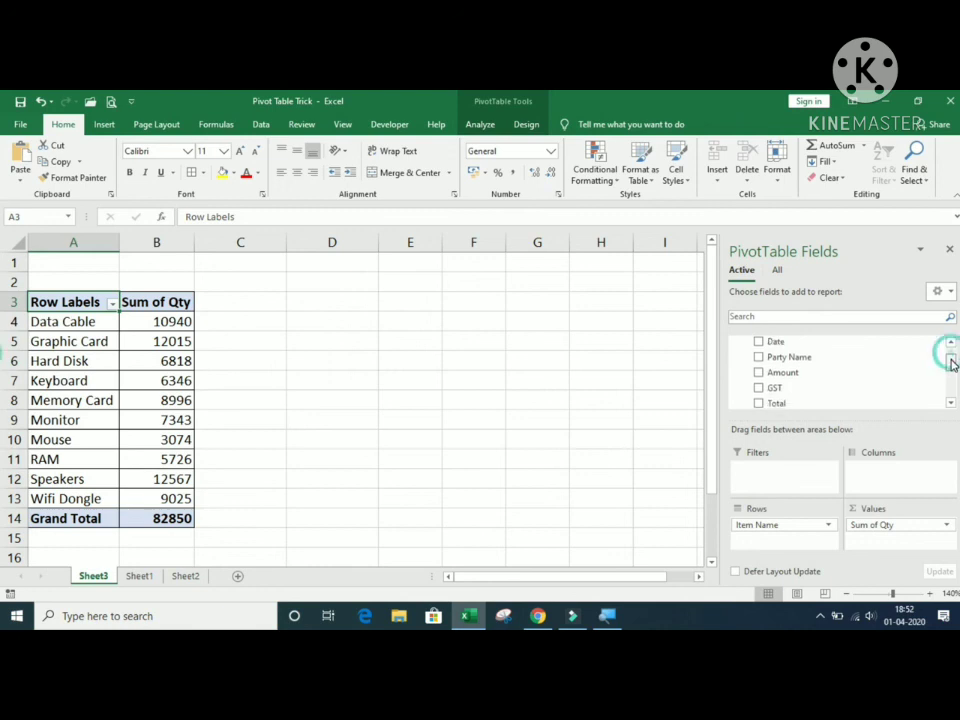